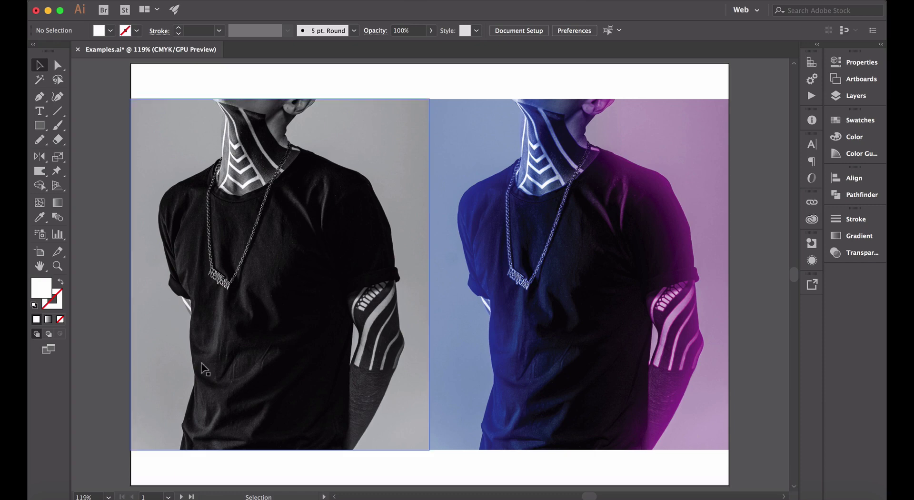
# Look through the before-and-after photo and design examples on artboards 2 to 4 of Examples.ai
pyautogui.click(183, 497)
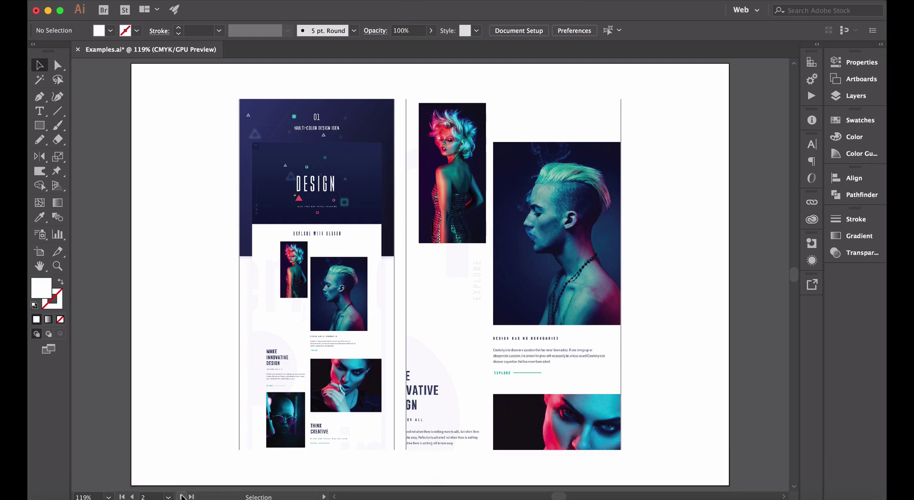
pyautogui.click(181, 496)
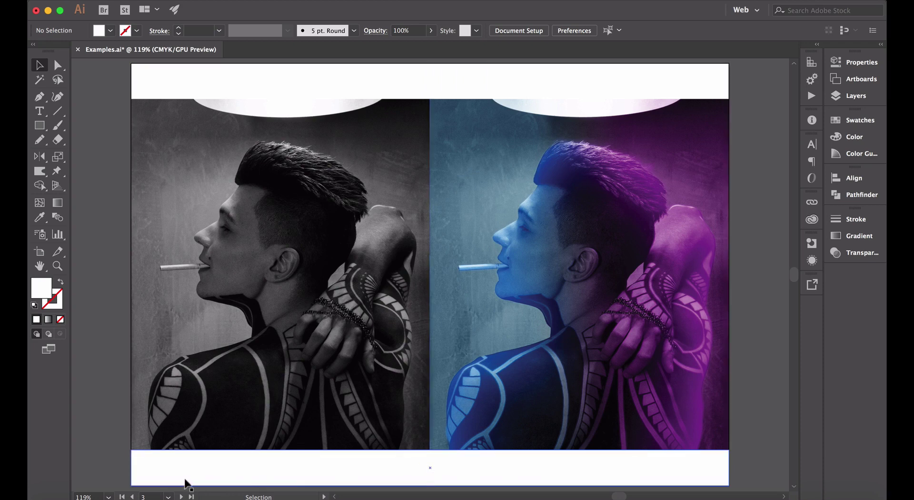
pyautogui.click(182, 497)
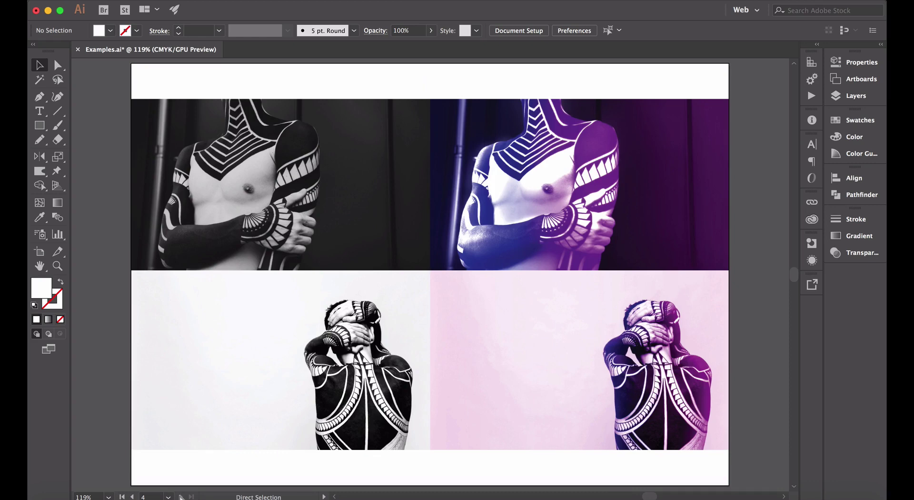
# Switch to the TOME-HOMEPAGE design in Adobe XD and examine its homepage, about, portfolio and contact artboards
pyautogui.press('super+Tab')
pyautogui.press('super+Tab')
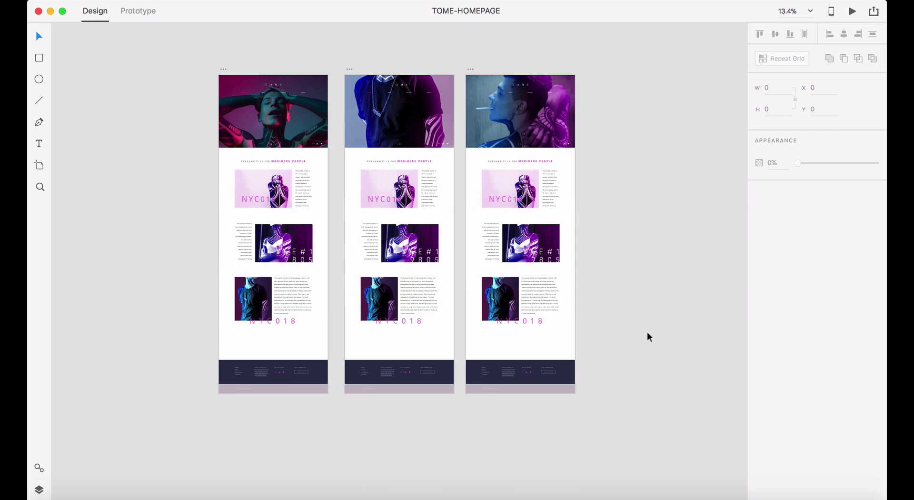
pyautogui.hscroll(15, 647, 337)
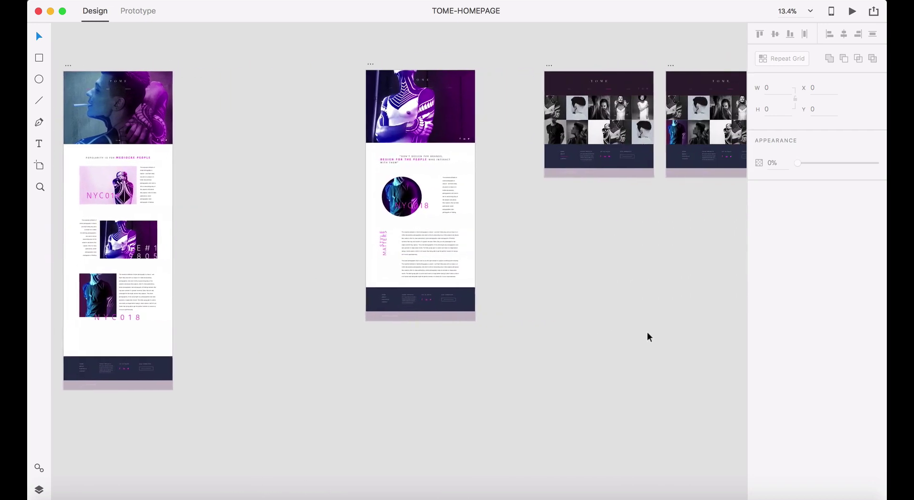
pyautogui.hscroll(10, 647, 337)
pyautogui.hscroll(-15, 647, 337)
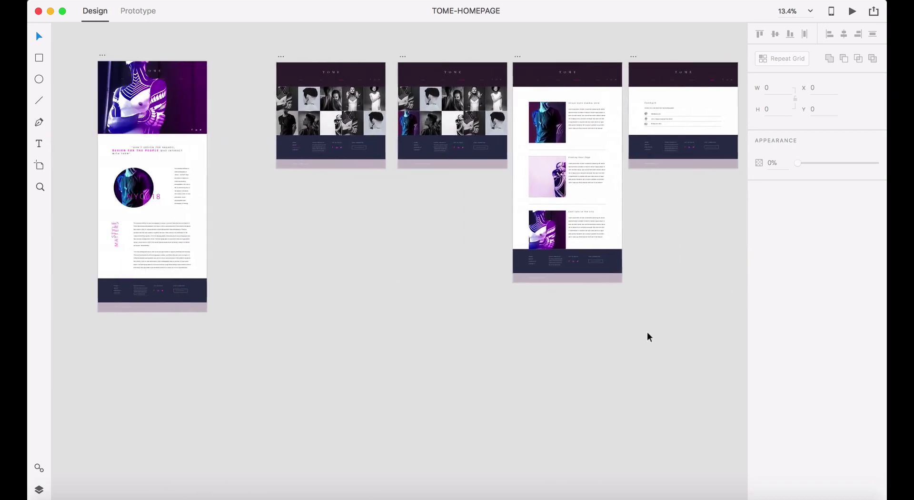
pyautogui.hscroll(-10, 647, 336)
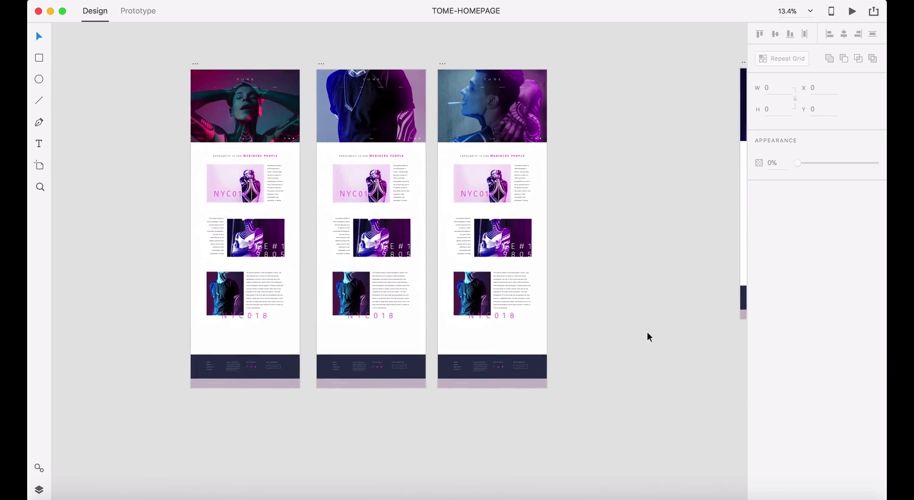
pyautogui.hscroll(-5, 647, 337)
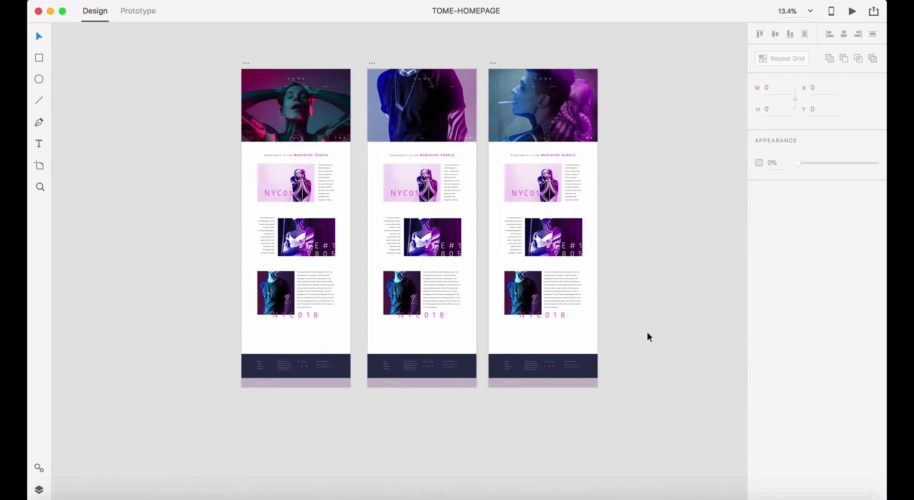
# Preview the prototype, read down the homepage and view the second and third hero slides
pyautogui.click(852, 13)
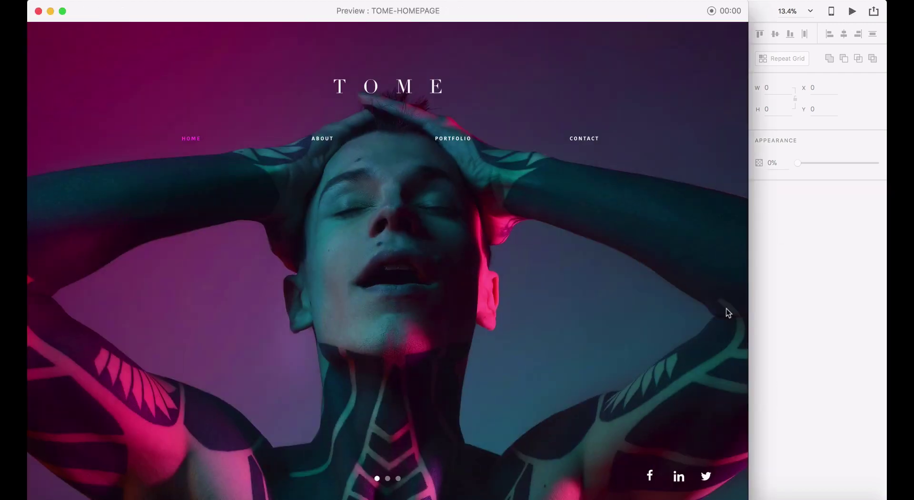
pyautogui.scroll(-10, 345, 296)
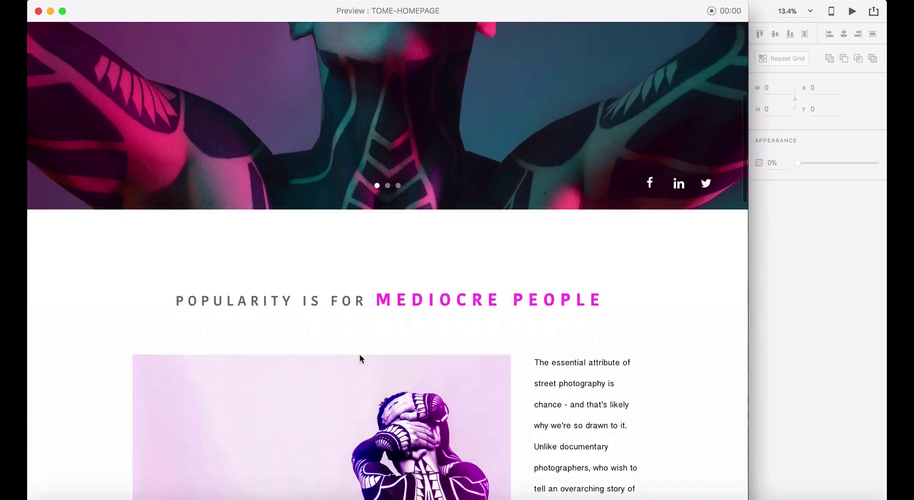
pyautogui.scroll(-3, 360, 356)
pyautogui.scroll(15, 359, 356)
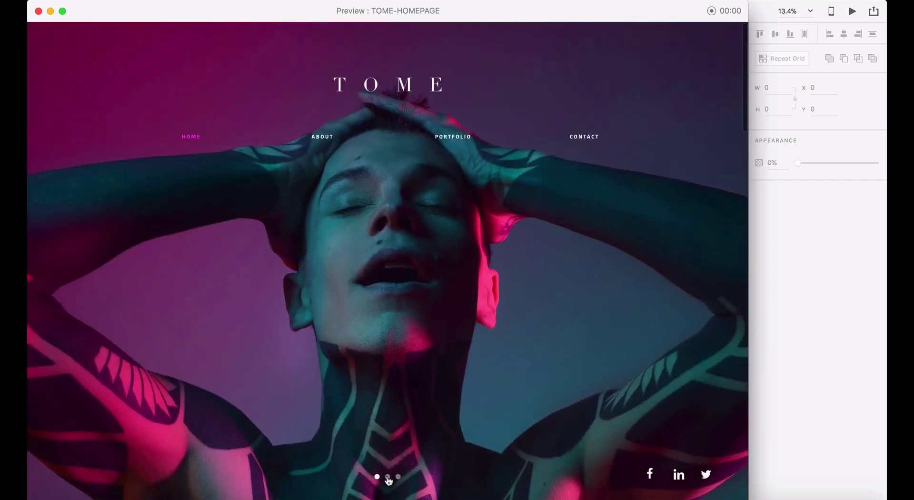
pyautogui.click(388, 477)
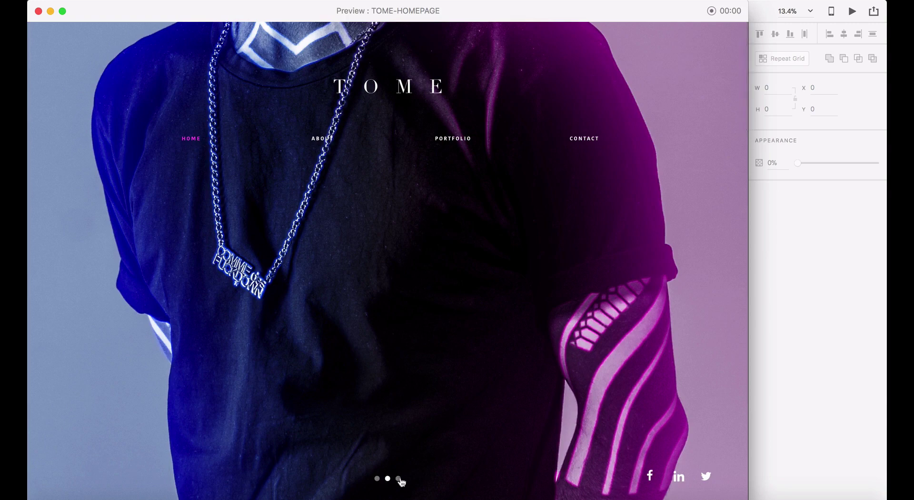
pyautogui.click(399, 478)
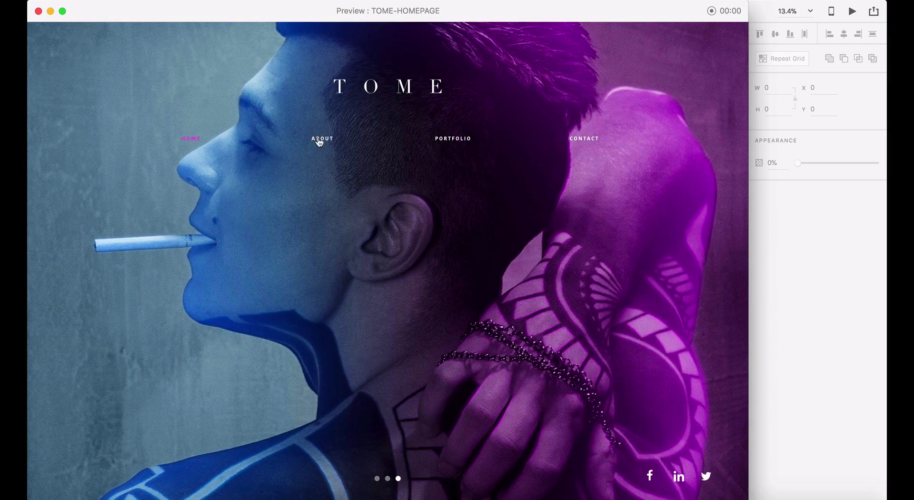
# Visit the prototype's About page and look through its content
pyautogui.click(319, 141)
pyautogui.scroll(-6, 359, 292)
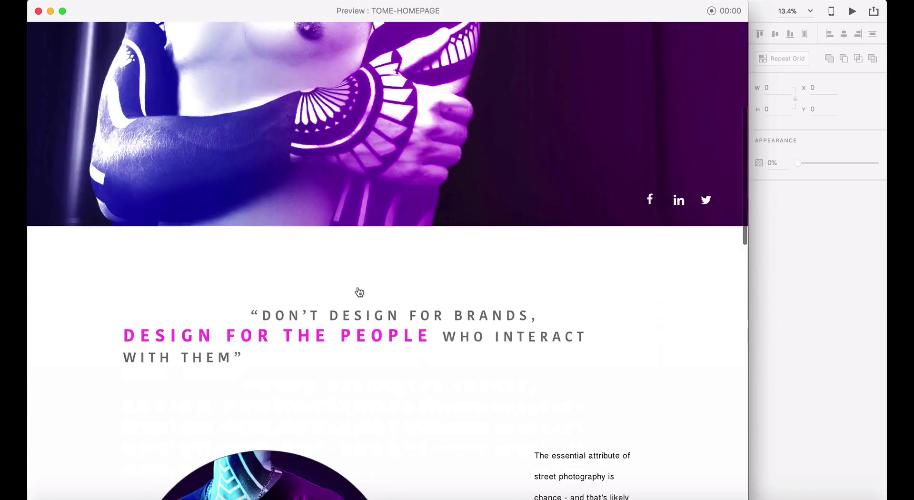
pyautogui.scroll(-9, 360, 292)
pyautogui.scroll(15, 360, 292)
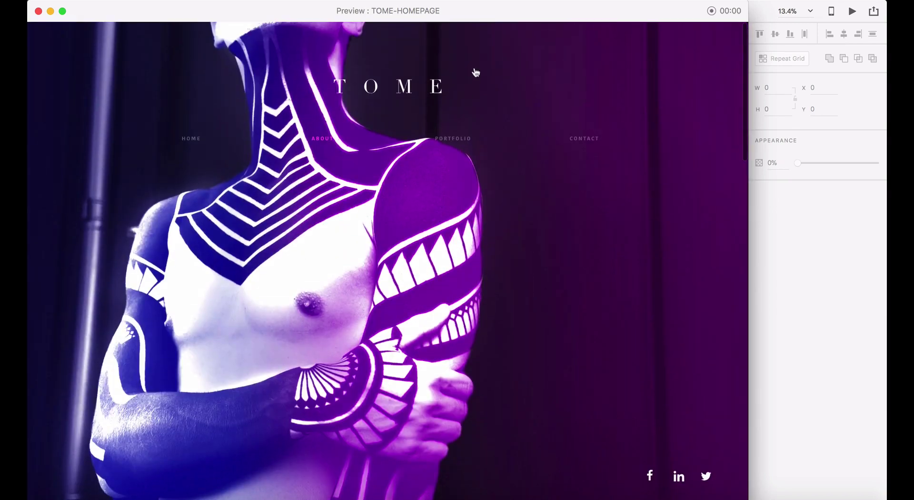
# Check the Portfolio page and its T-shirt photo's article, view the Contact page and return to the homepage
pyautogui.click(453, 138)
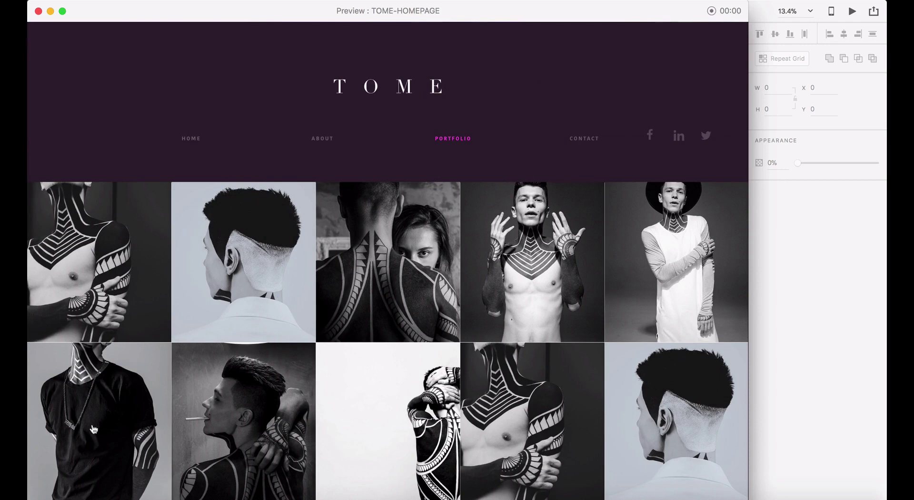
pyautogui.click(93, 427)
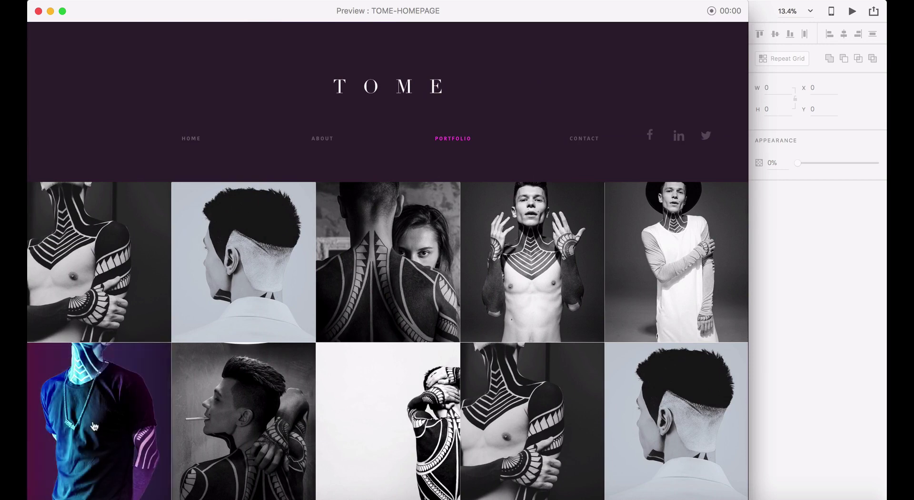
pyautogui.click(93, 421)
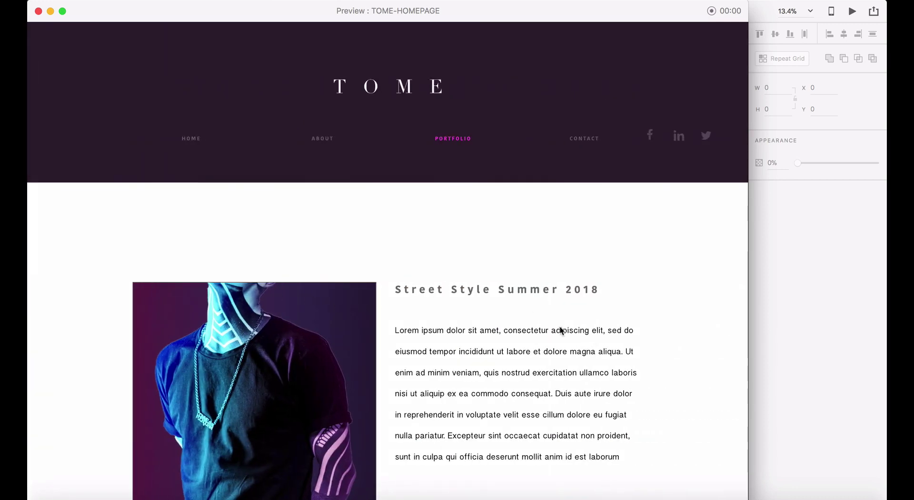
pyautogui.click(589, 139)
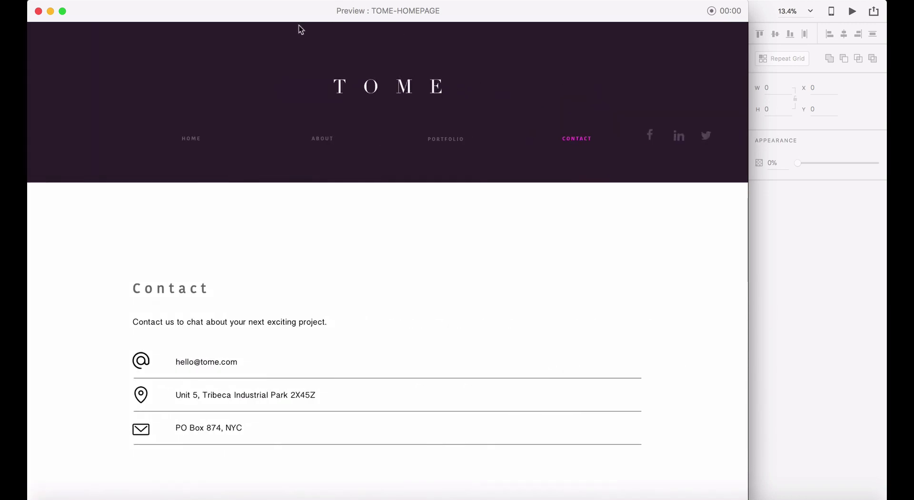
pyautogui.click(195, 136)
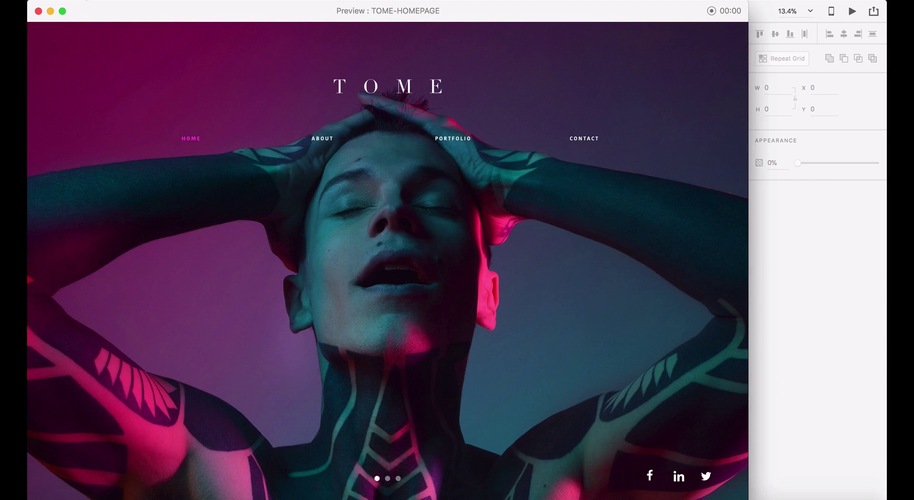
# Switch to Photoshop and select the grey background around the man in the black T-shirt with the Quick Selection tool
pyautogui.press('super+Tab')
pyautogui.press('super+Tab')
pyautogui.press('super+Tab')
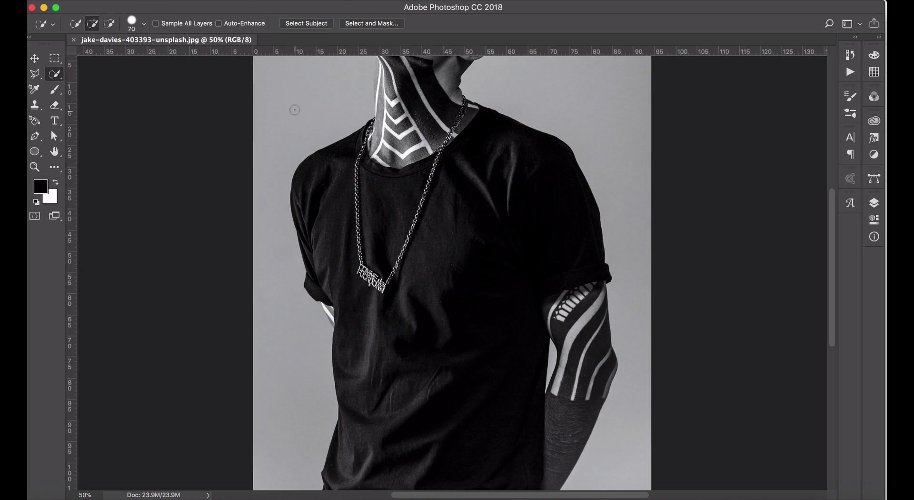
pyautogui.rightClick(293, 109)
pyautogui.click(271, 87)
pyautogui.moveTo(293, 104)
pyautogui.mouseDown()
pyautogui.moveTo(280, 135)
pyautogui.moveTo(270, 217)
pyautogui.moveTo(278, 280)
pyautogui.mouseUp()
pyautogui.click(604, 104)
pyautogui.moveTo(607, 122)
pyautogui.mouseDown()
pyautogui.moveTo(624, 151)
pyautogui.moveTo(637, 253)
pyautogui.moveTo(639, 193)
pyautogui.mouseUp()
# Set the Quick Selection brush size to 20 px
pyautogui.rightClick(332, 114)
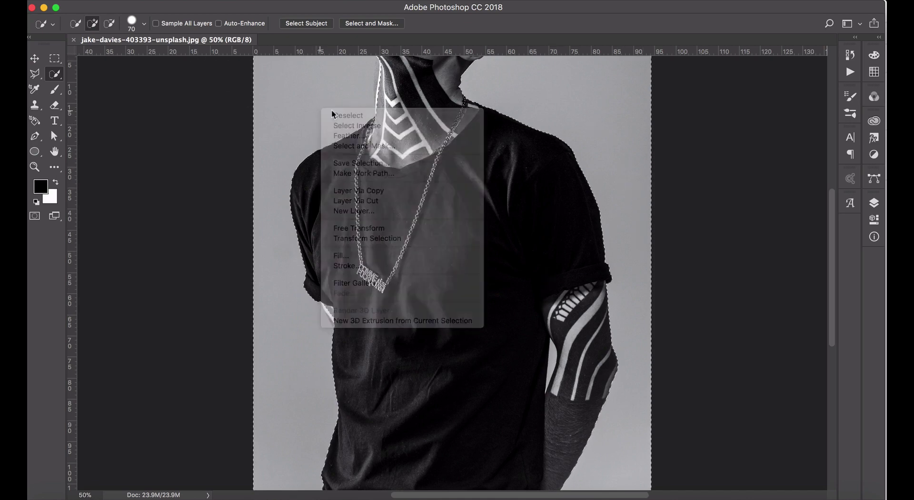
pyautogui.click(144, 24)
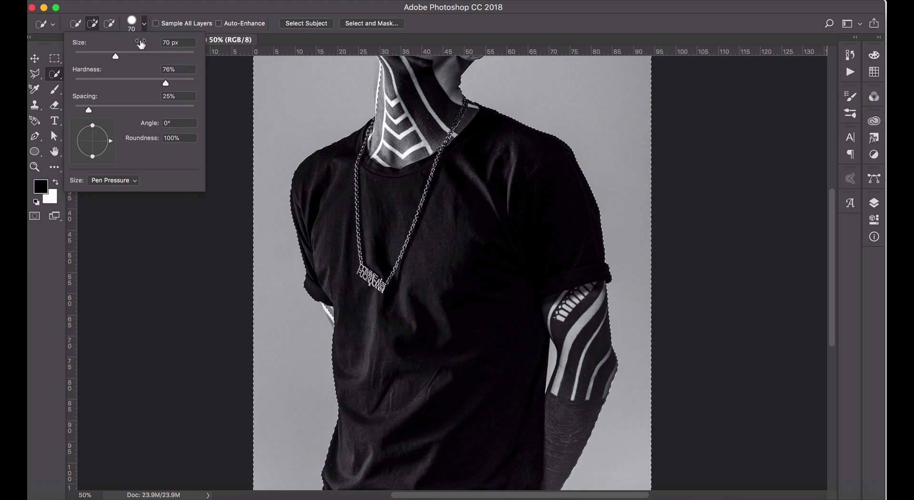
pyautogui.moveTo(116, 56); pyautogui.dragTo(85, 57)
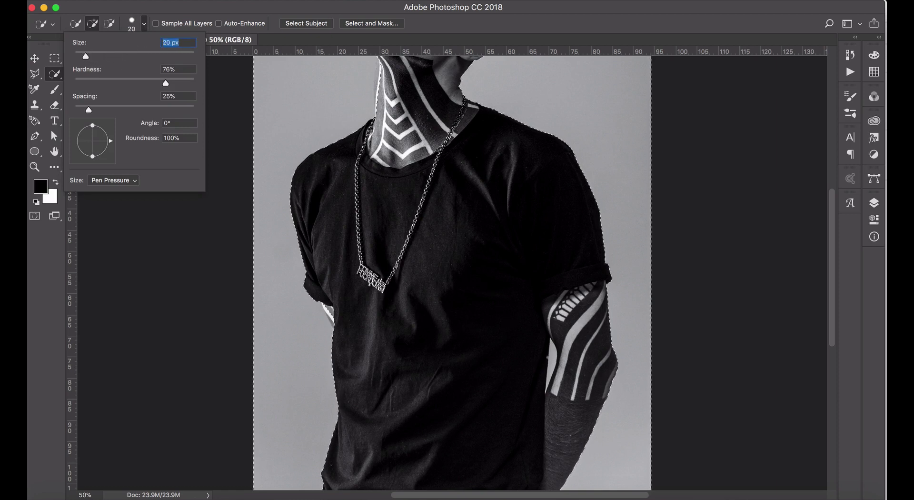
pyautogui.press('Return')
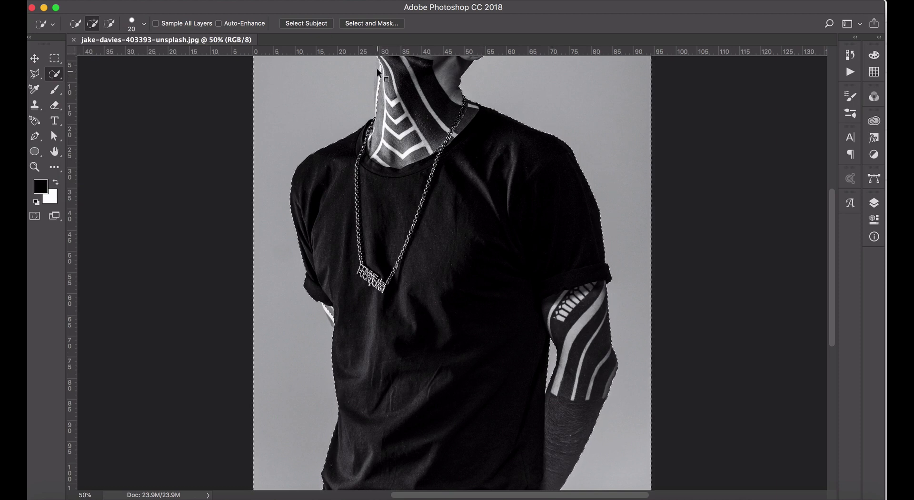
# Subtract the neck and arm edges from the background selection and invert it to select the man
pyautogui.press('alt')
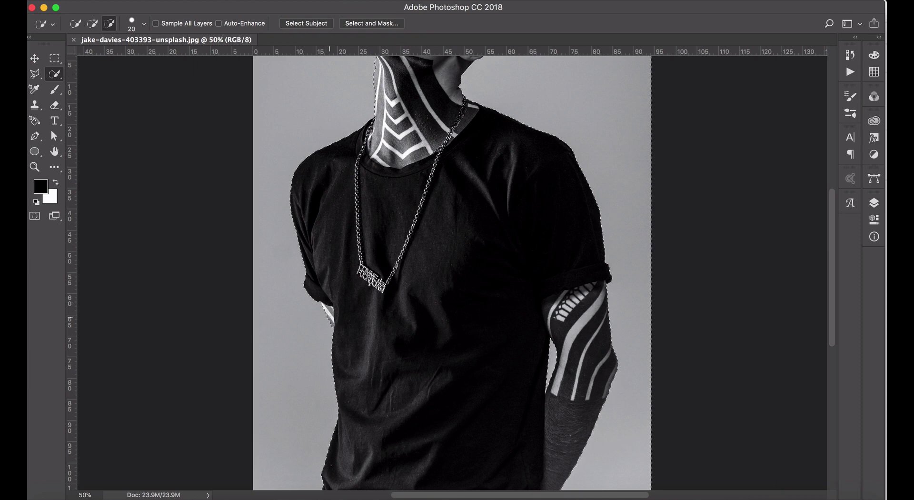
pyautogui.press('alt')
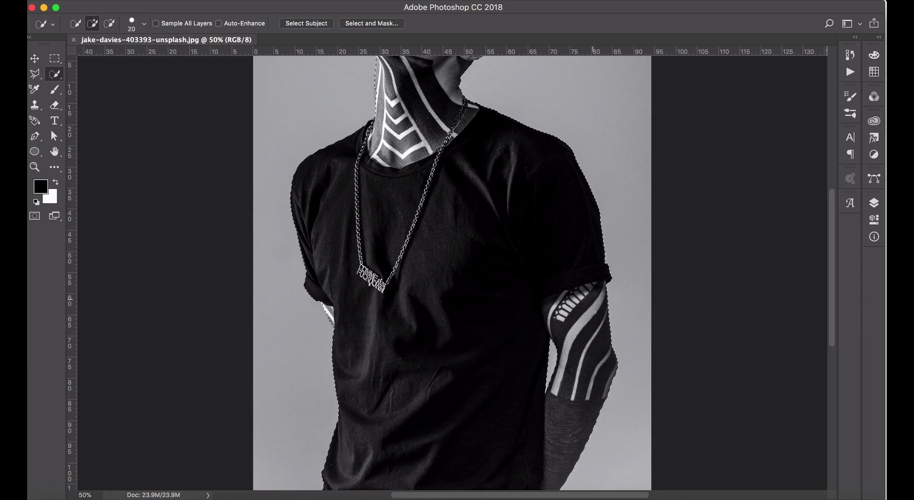
# Bring the selection into Select and Mask, try the Marching Ants and Onion Skin views, and return to Overlay
pyautogui.click(373, 23)
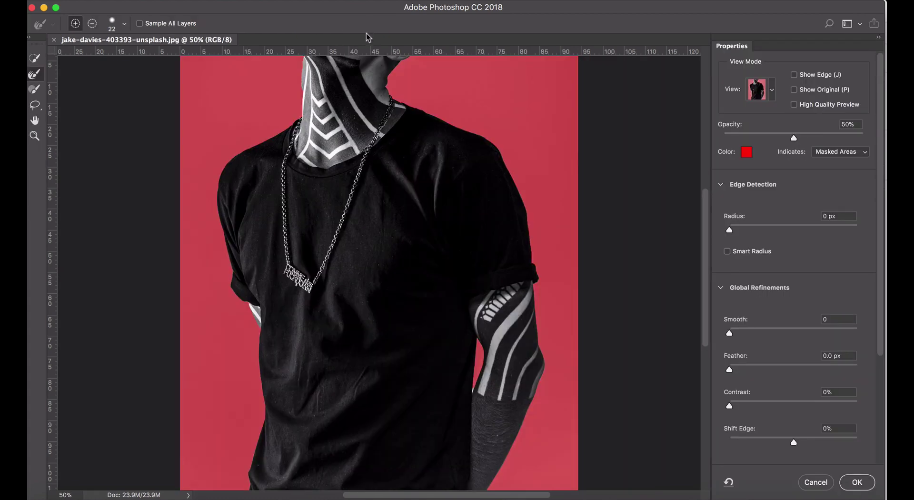
pyautogui.click(772, 91)
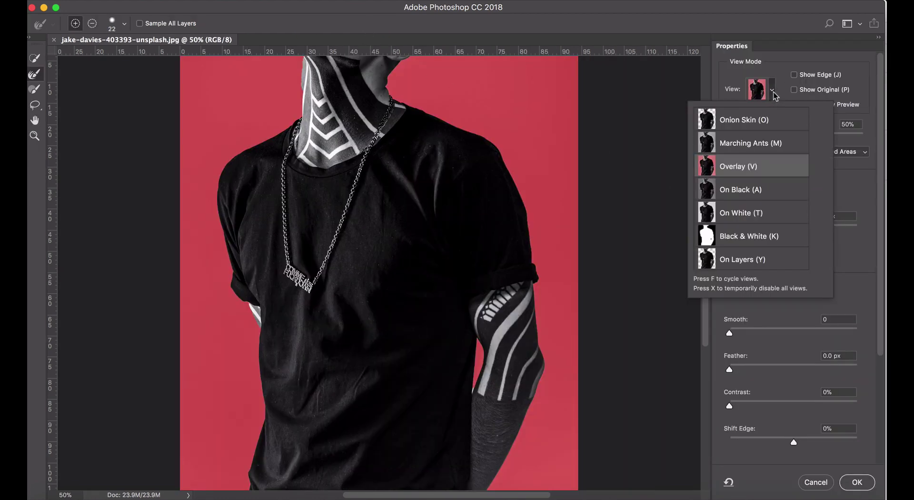
pyautogui.click(765, 145)
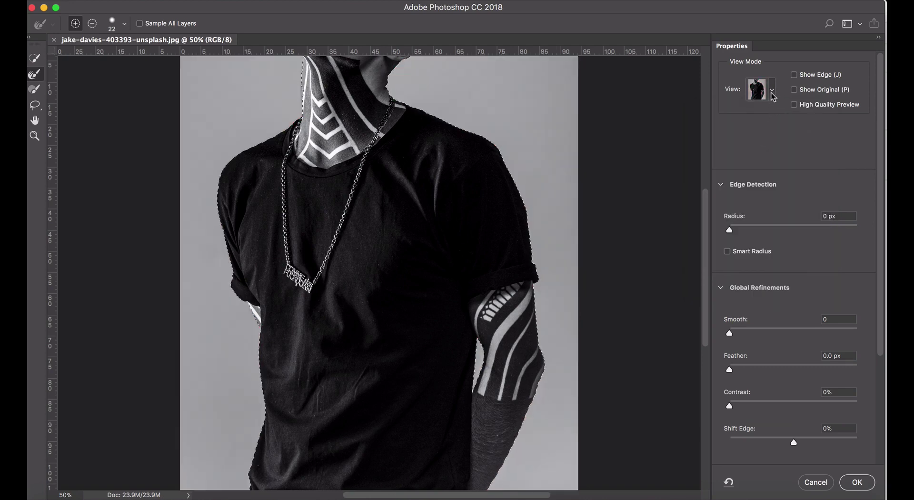
pyautogui.click(772, 92)
pyautogui.click(766, 119)
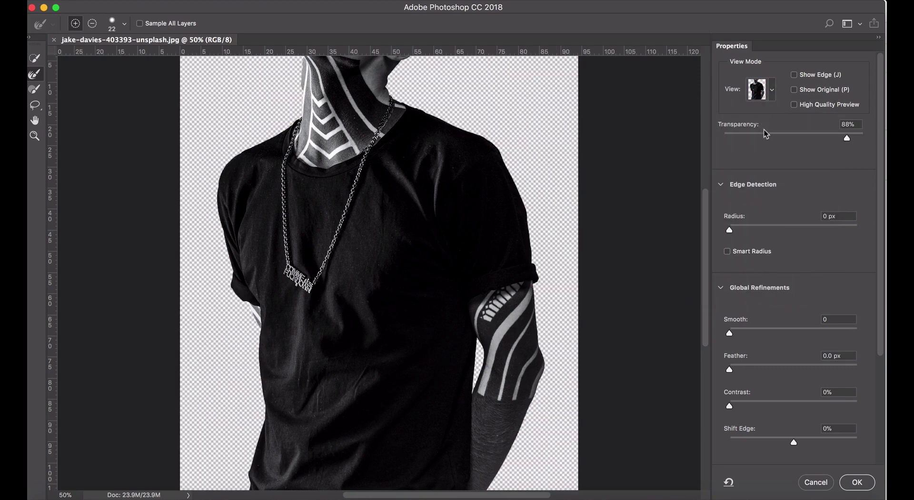
pyautogui.click(772, 90)
pyautogui.click(756, 166)
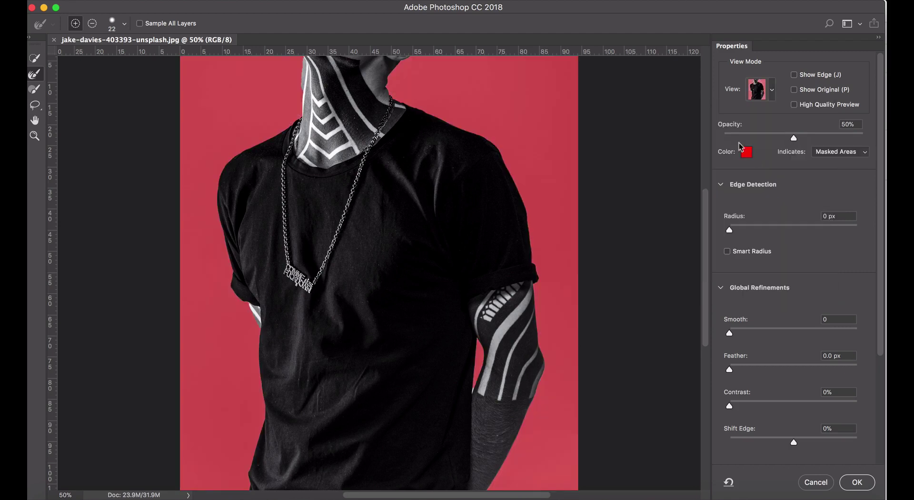
# Set the overlay opacity to 46% and leave the edge detection radius at 0 px
pyautogui.moveTo(793, 134)
pyautogui.mouseDown()
pyautogui.moveTo(778, 131)
pyautogui.moveTo(800, 133)
pyautogui.moveTo(786, 133)
pyautogui.mouseUp()
pyautogui.moveTo(729, 230)
pyautogui.mouseDown()
pyautogui.moveTo(743, 227)
pyautogui.moveTo(729, 232)
pyautogui.mouseUp()
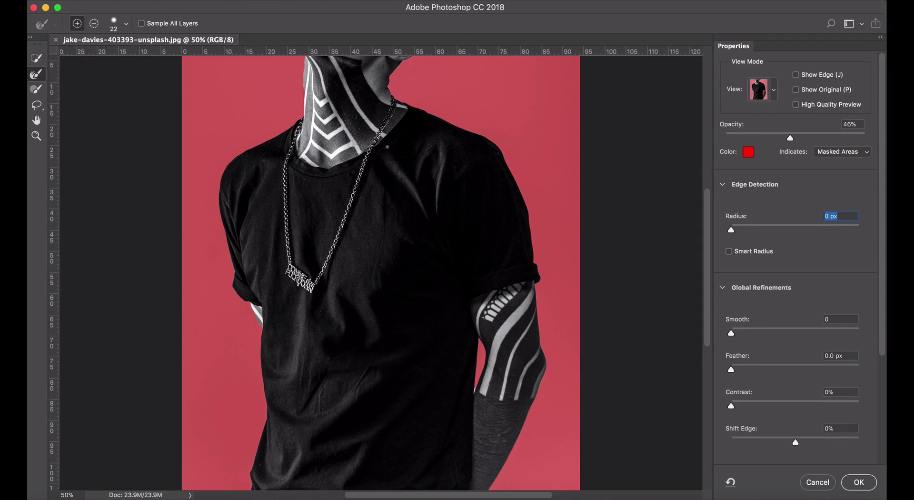
pyautogui.press('super+equal')
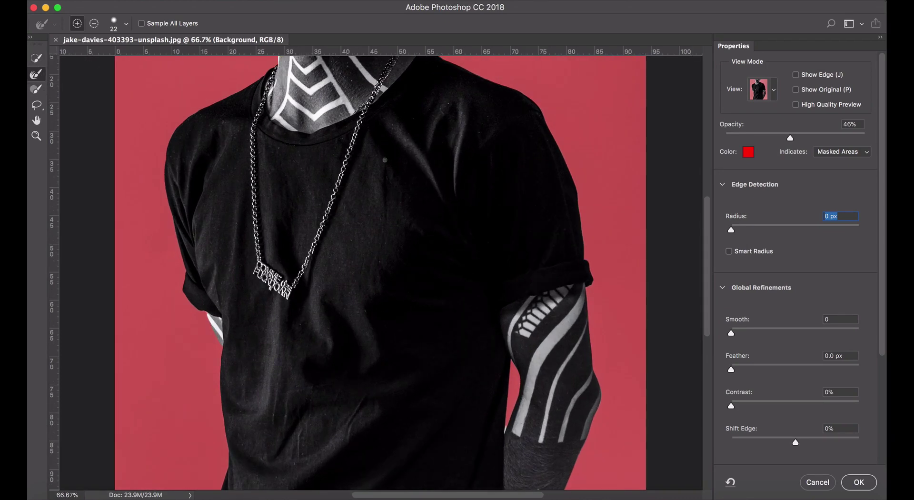
pyautogui.scroll(5, 355, 191)
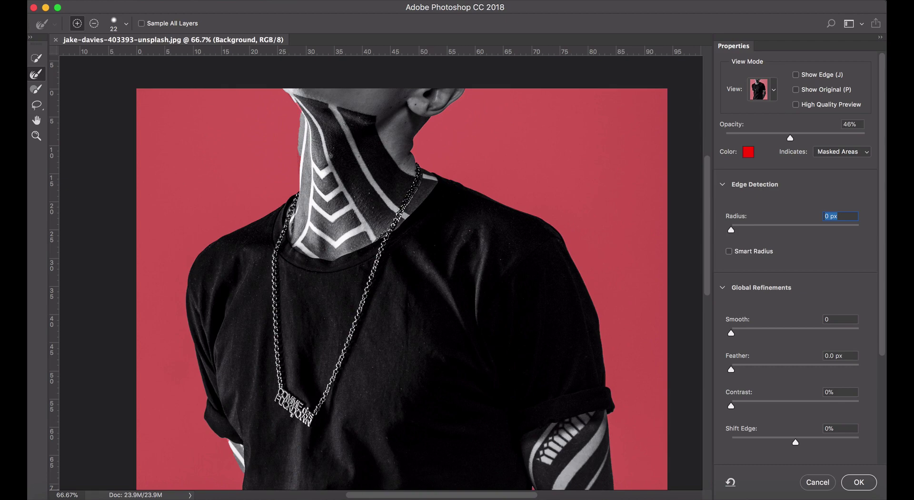
# Paint the missed strip along the front edge of the man's neck back into the selection with the Brush tool
pyautogui.press('super+plus')
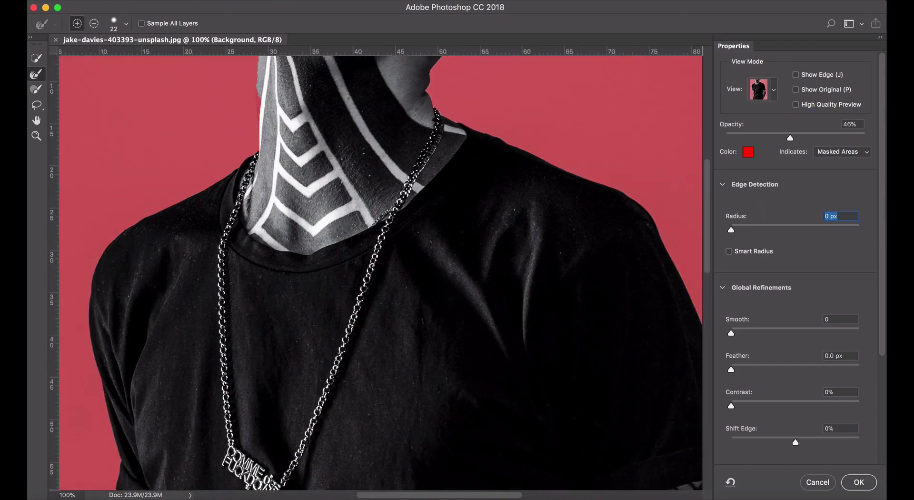
pyautogui.scroll(4, 331, 156)
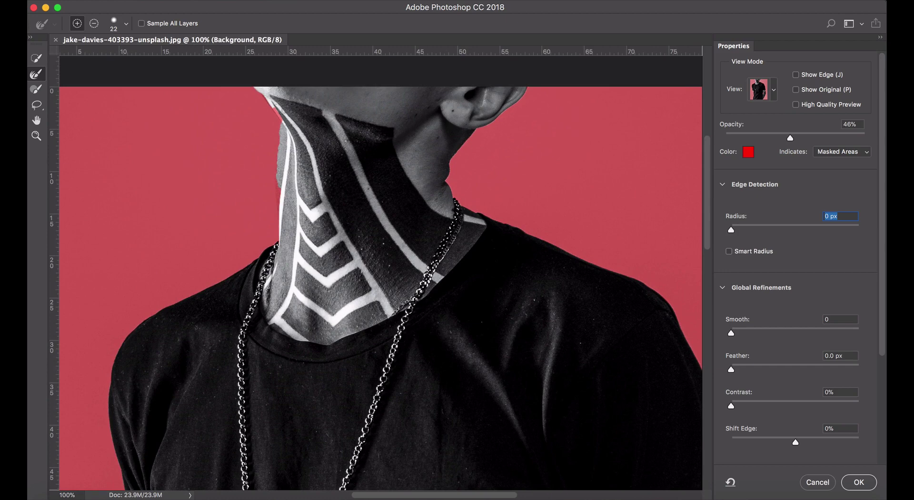
pyautogui.click(38, 89)
pyautogui.moveTo(278, 108); pyautogui.dragTo(283, 119)
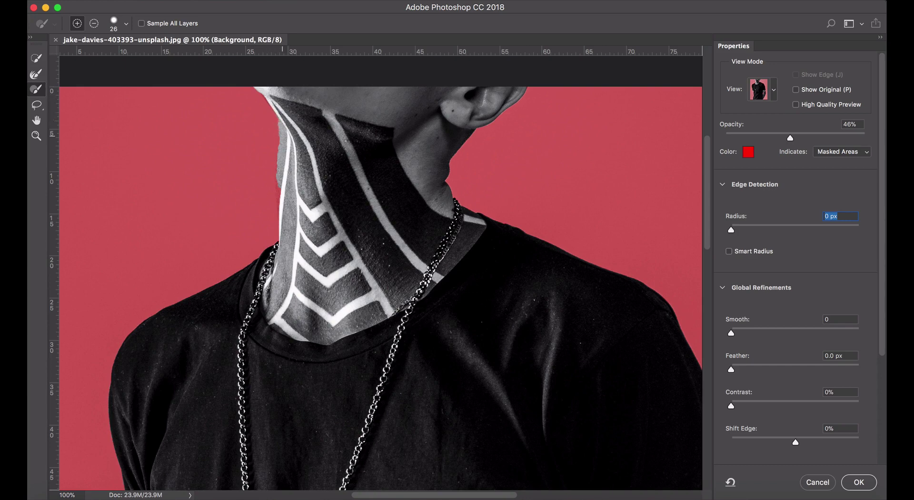
pyautogui.moveTo(281, 127); pyautogui.dragTo(280, 218)
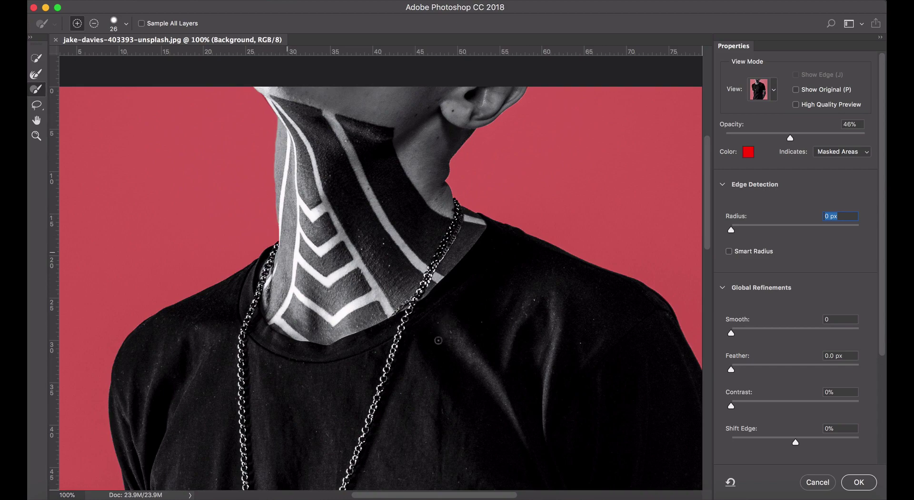
# Examine the mask edges along the tattooed arm, both sides of the T-shirt, the neck and the shoulders
pyautogui.scroll(-5, 439, 347)
pyautogui.hscroll(1, 439, 347)
pyautogui.scroll(-10, 439, 348)
pyautogui.hscroll(5, 439, 347)
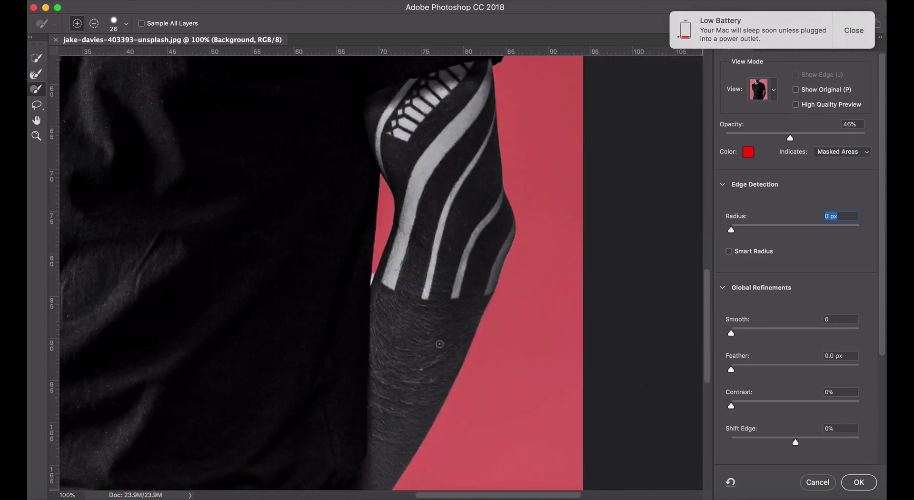
pyautogui.click(852, 32)
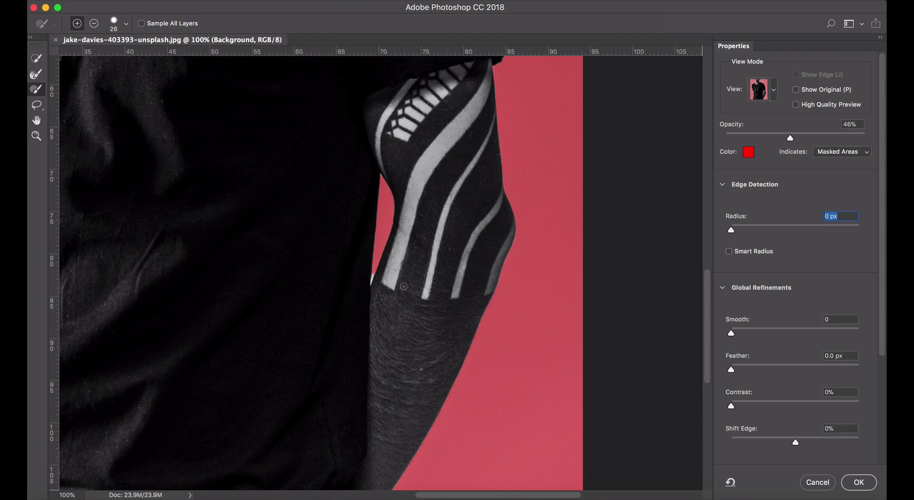
pyautogui.hscroll(-15, 409, 336)
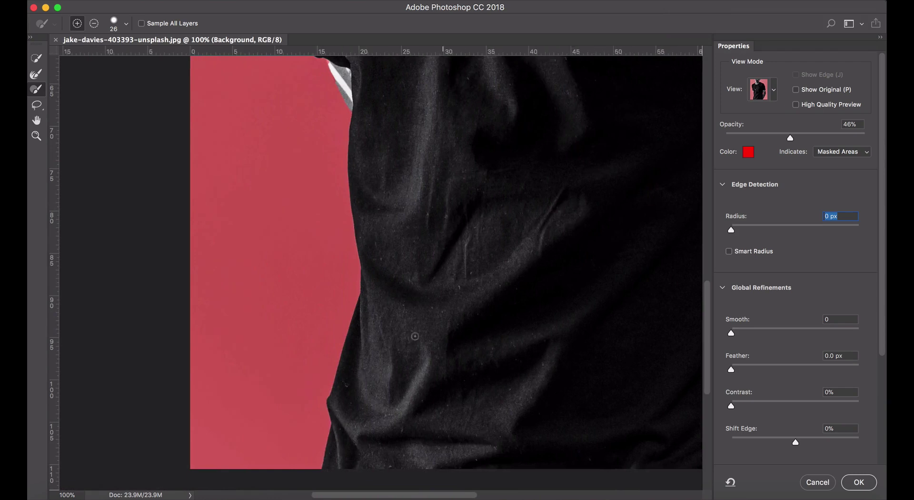
pyautogui.hscroll(10, 414, 332)
pyautogui.scroll(5, 415, 332)
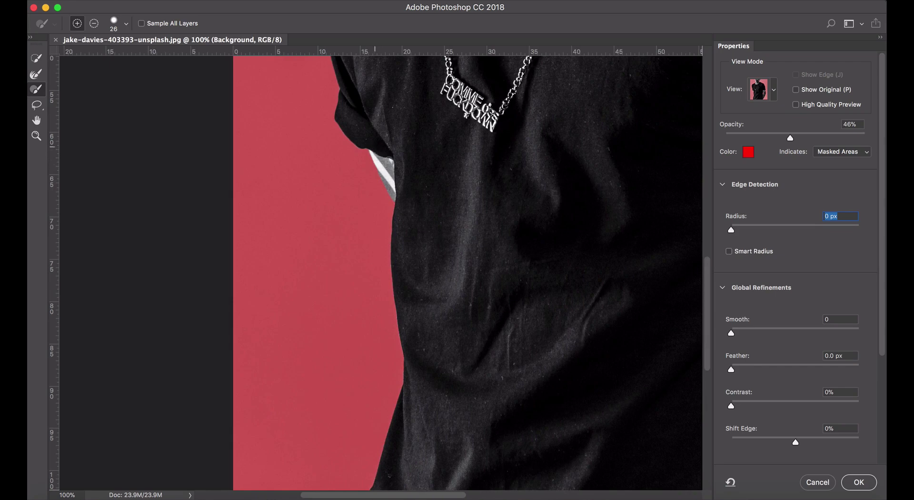
pyautogui.hscroll(5, 442, 324)
pyautogui.scroll(-3, 443, 324)
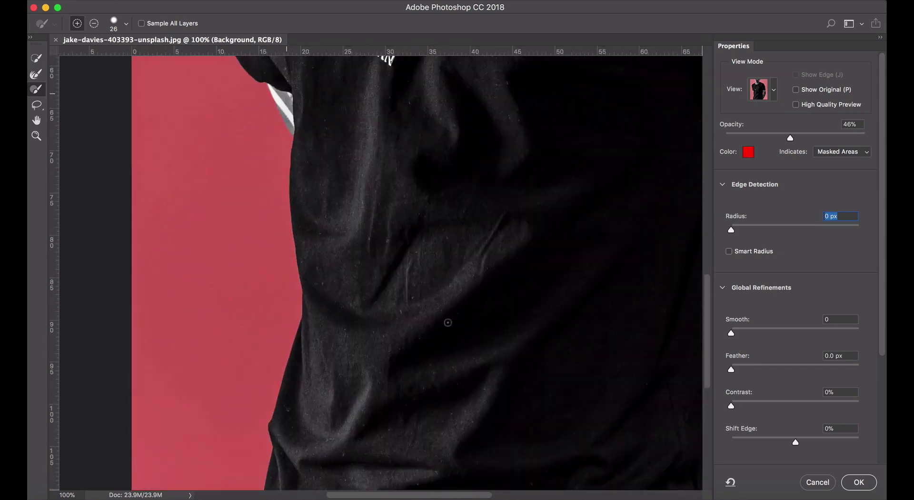
pyautogui.scroll(15, 447, 323)
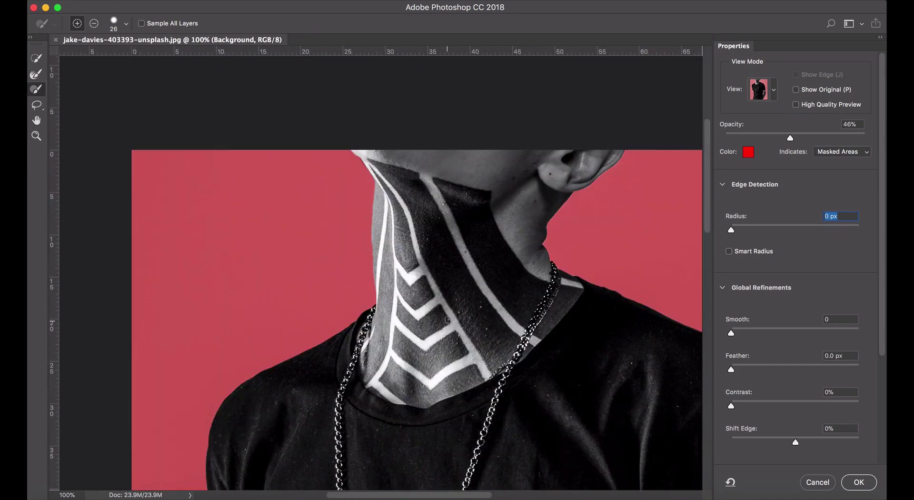
pyautogui.scroll(-8, 447, 327)
pyautogui.hscroll(7, 448, 327)
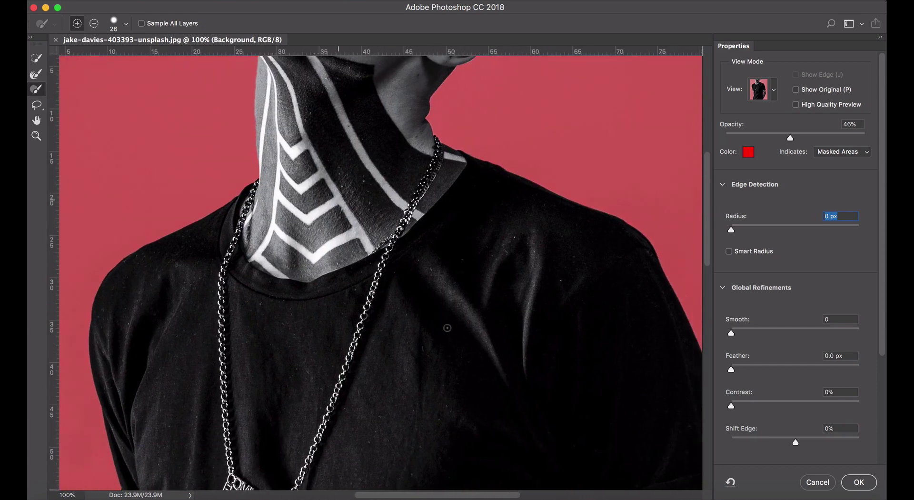
pyautogui.scroll(-5, 448, 328)
pyautogui.hscroll(4, 448, 328)
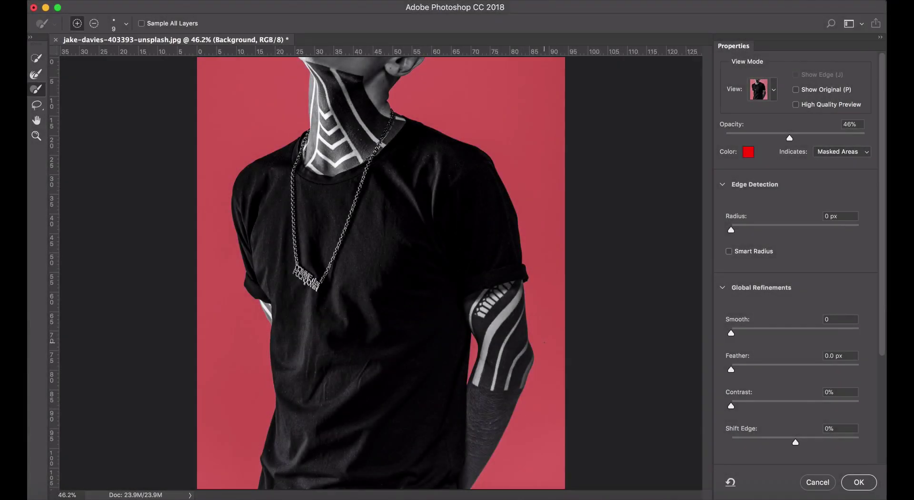
# Accept the refined selection, copy the man onto a new layer named "cutout" and check it with the Background hidden
pyautogui.click(857, 482)
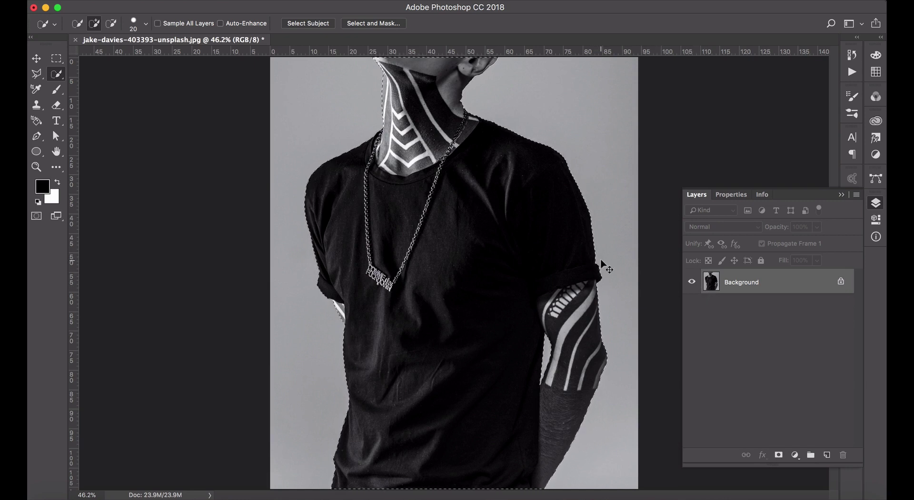
pyautogui.hotkey('ctrl', 'j')
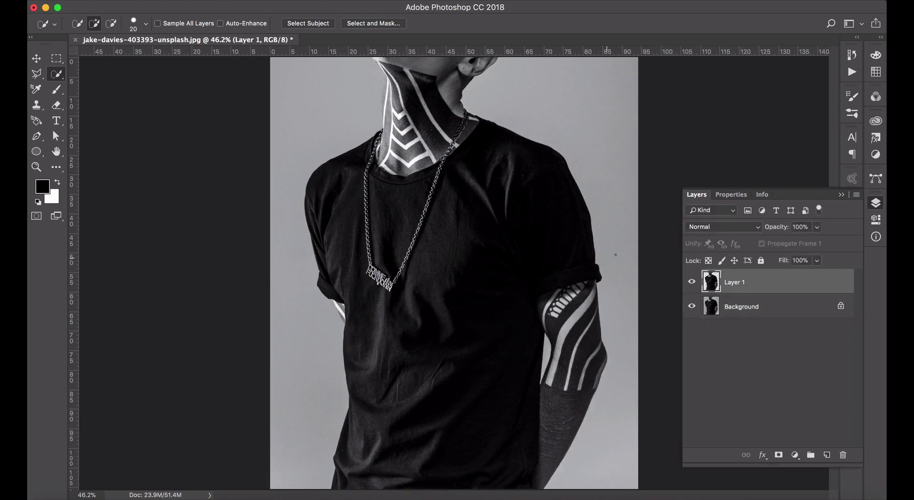
pyautogui.doubleClick(735, 284)
pyautogui.write('cutout')
pyautogui.click(692, 306)
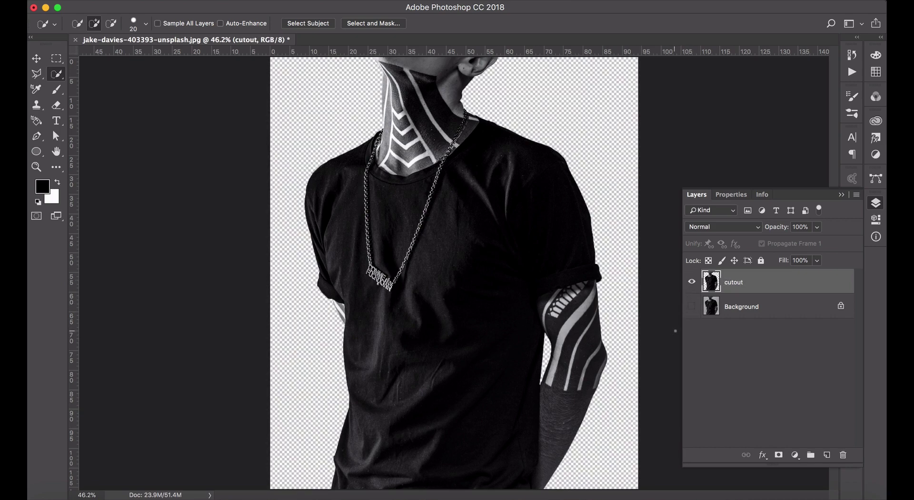
pyautogui.click(692, 307)
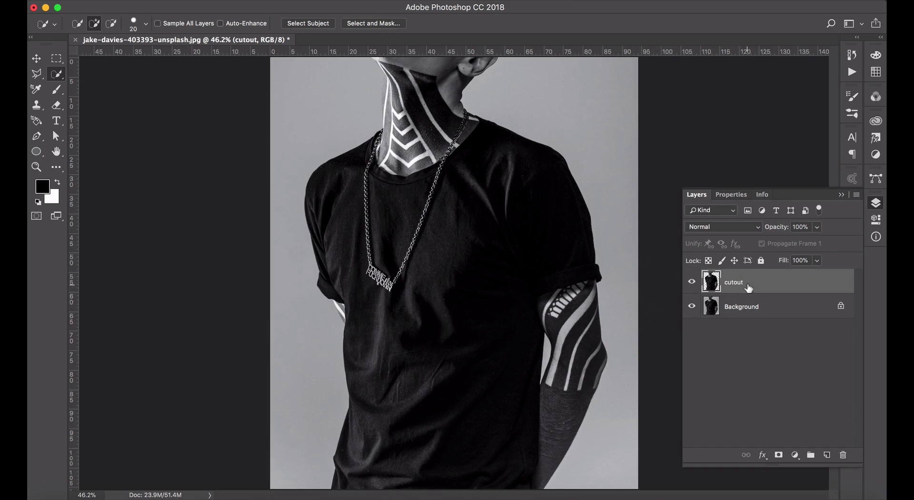
# Convert the cutout layer to a Smart Object and apply a Gaussian Blur with a radius of 3.7 pixels
pyautogui.click(858, 195)
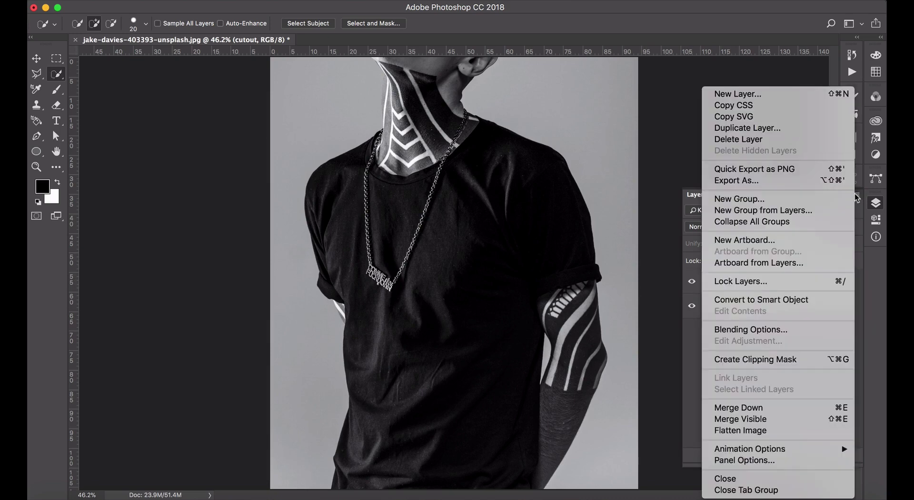
pyautogui.click(784, 299)
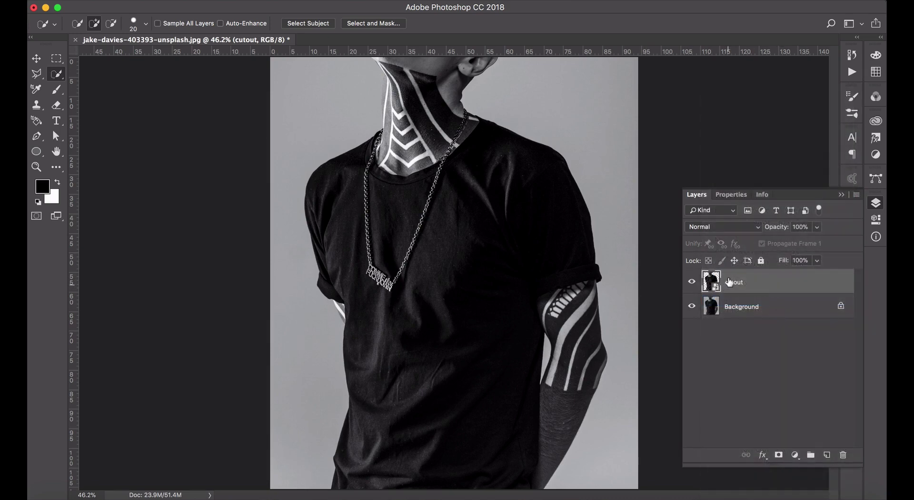
pyautogui.click(318, 0)
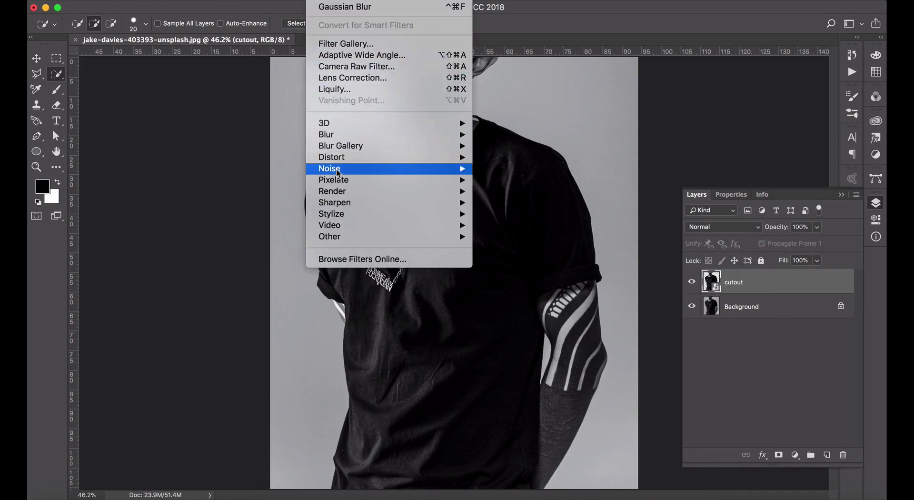
pyautogui.moveTo(347, 136)
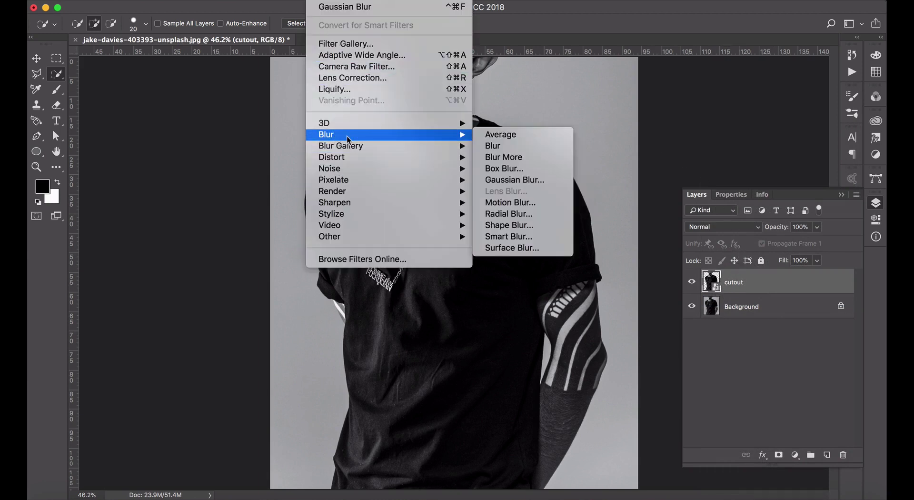
pyautogui.click(499, 180)
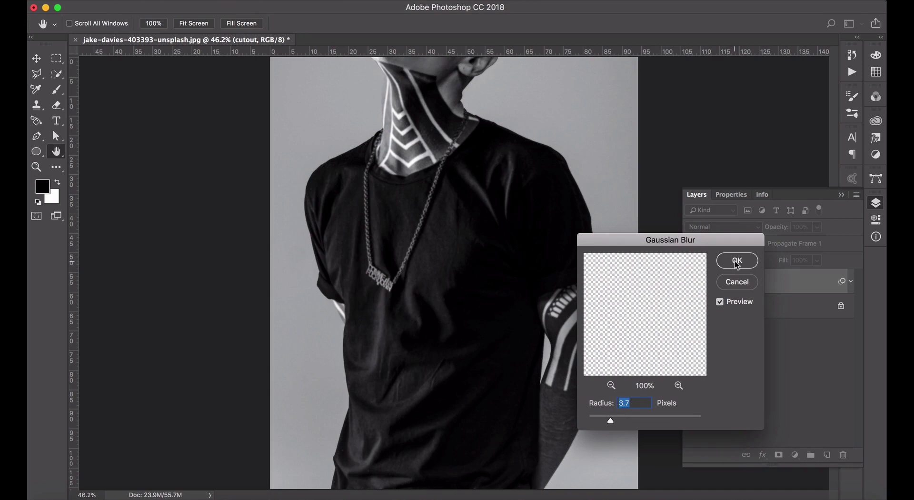
pyautogui.click(737, 262)
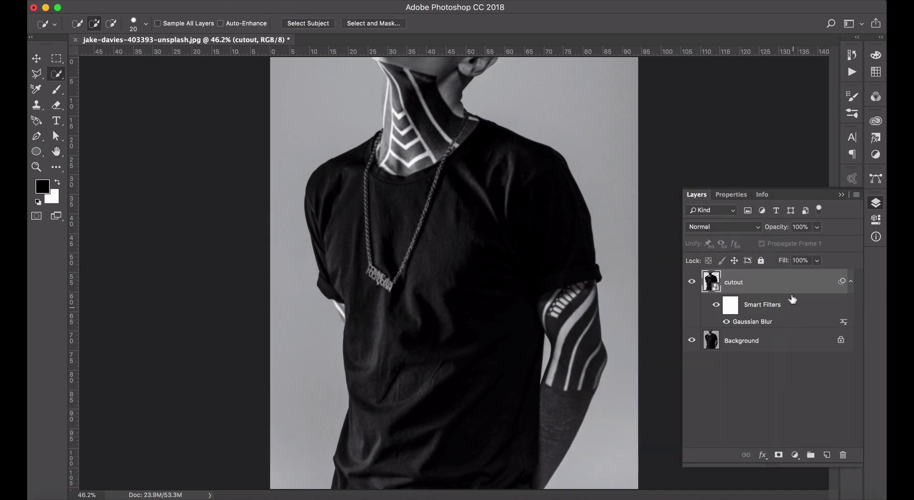
# Apply the Glowing Edges filter to the cutout with Edge Width 2, Edge Brightness 7 and Smoothness 11
pyautogui.click(318, 0)
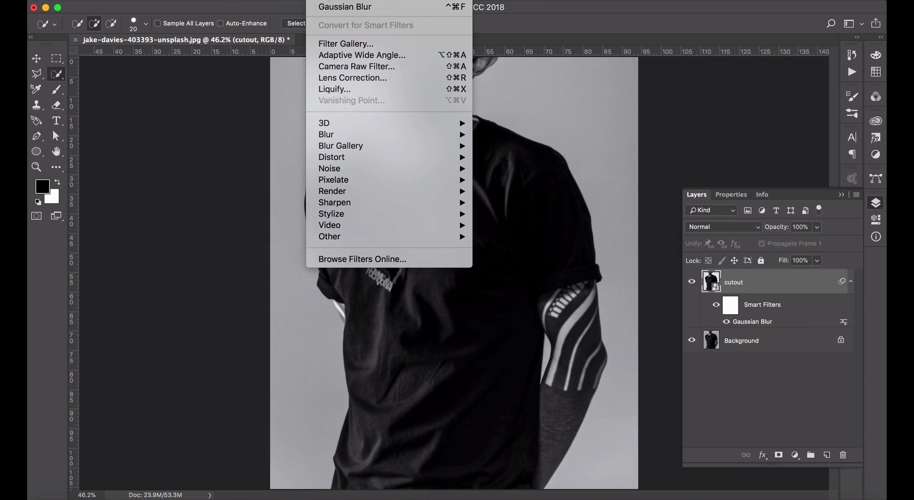
pyautogui.click(332, 44)
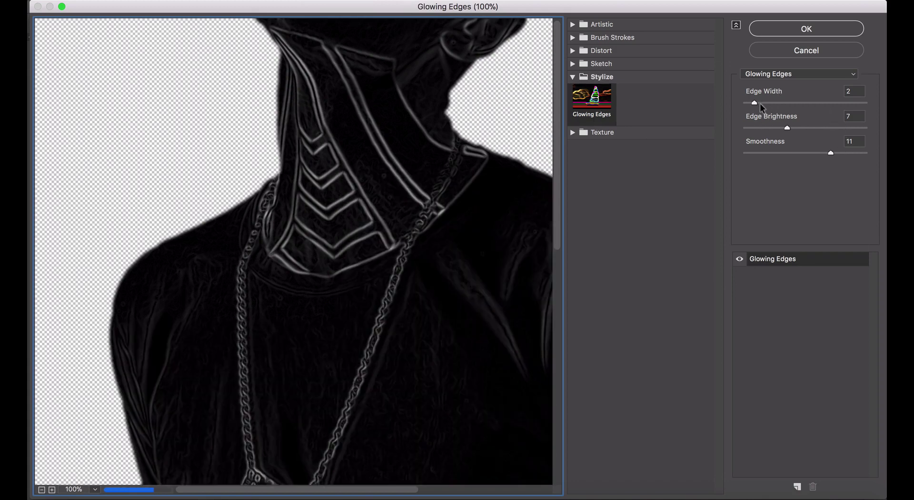
pyautogui.moveTo(757, 106)
pyautogui.mouseDown()
pyautogui.moveTo(771, 105)
pyautogui.moveTo(759, 106)
pyautogui.mouseUp()
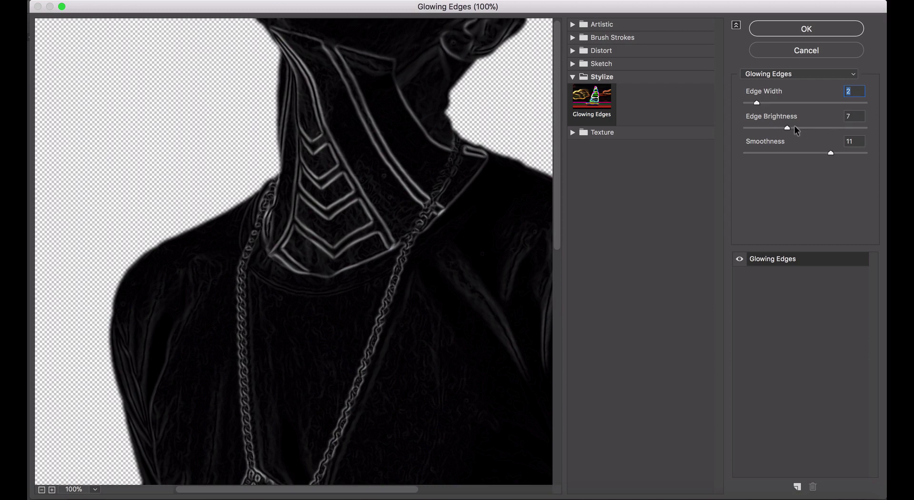
pyautogui.click(803, 32)
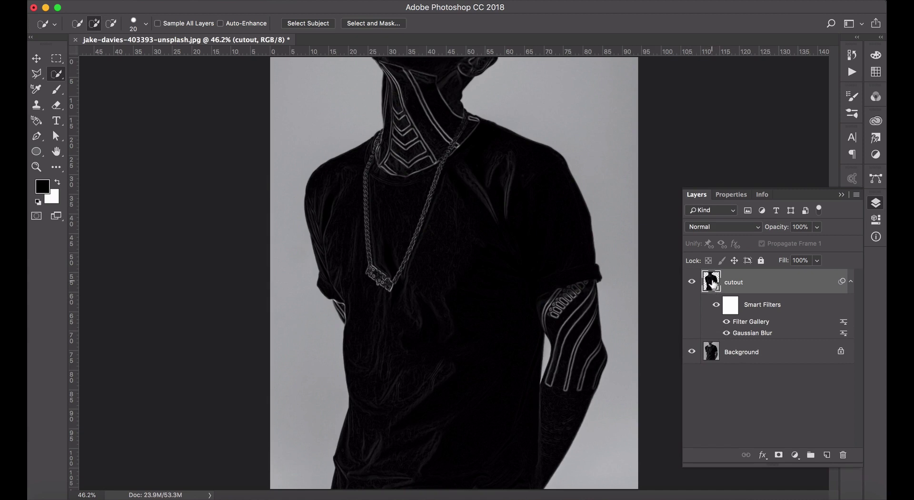
# Add a black-to-transparent linear Gradient Fill masked to the cutout's outline, with angle 0°, Reverse enabled and scale 30%
pyautogui.keyDown('super'); pyautogui.click(713, 285); pyautogui.keyUp('super')
pyautogui.click(798, 458)
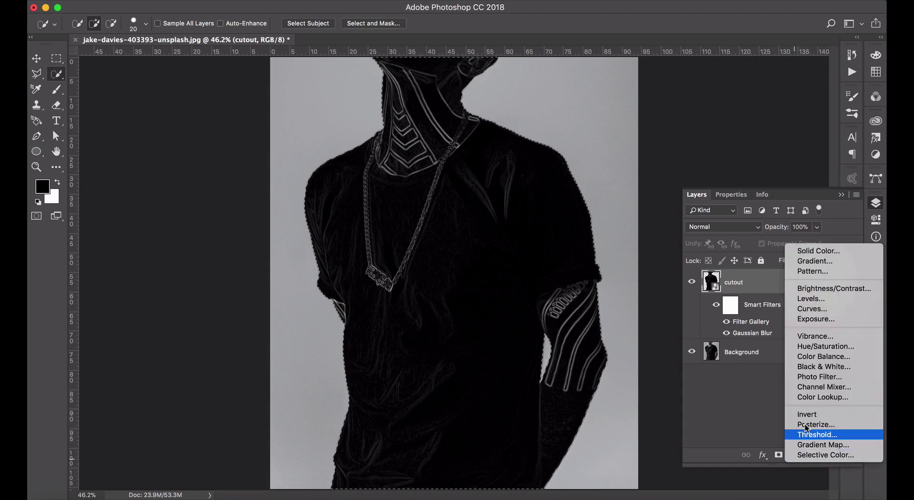
pyautogui.click(827, 261)
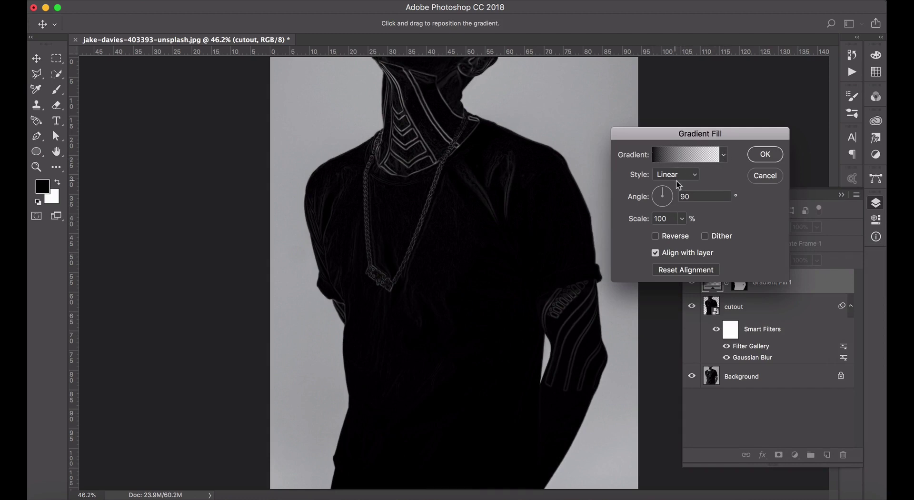
pyautogui.doubleClick(690, 196)
pyautogui.write('0')
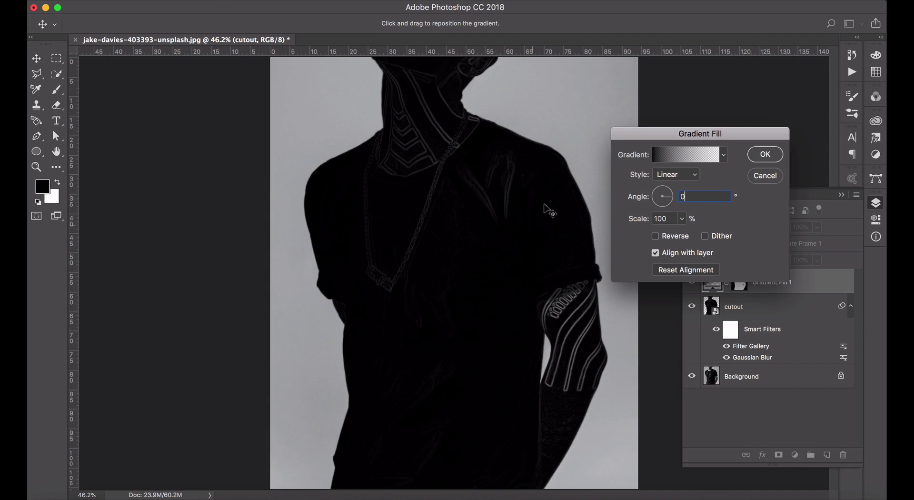
pyautogui.click(656, 236)
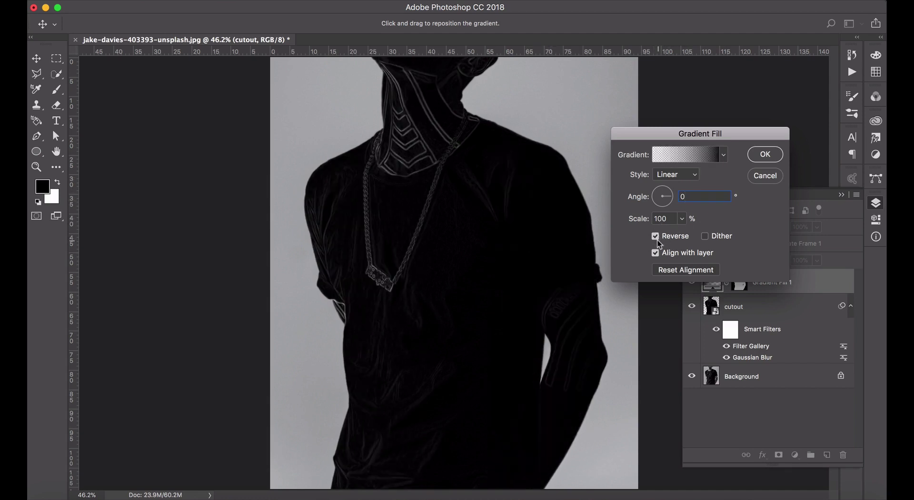
pyautogui.click(645, 219)
pyautogui.write('30')
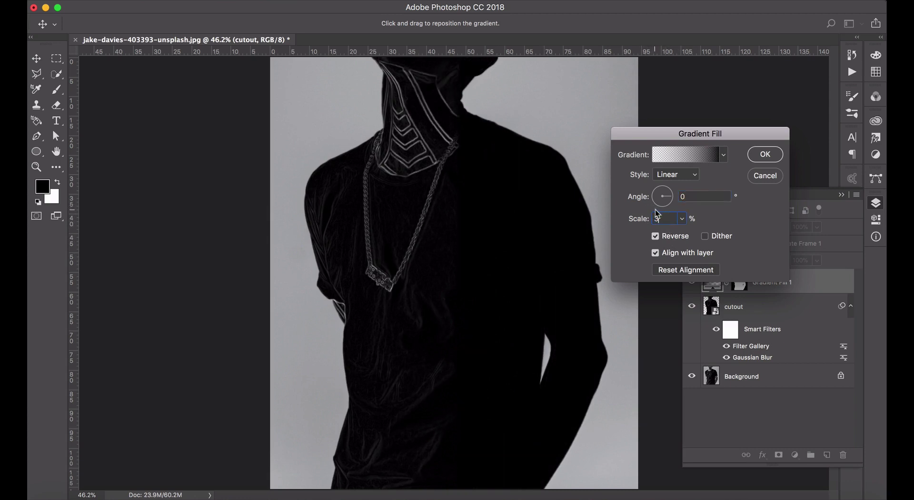
pyautogui.click(765, 154)
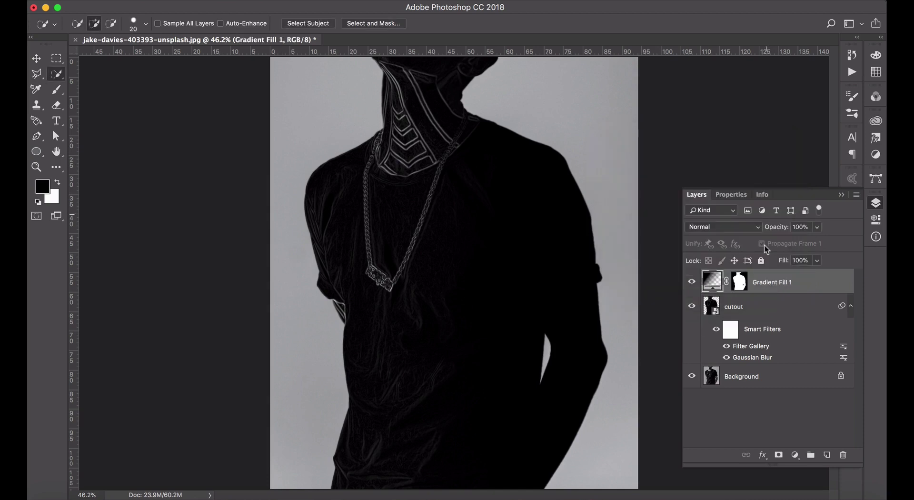
# Rename the gradient fill layer as "light direction" and clip it to the cutout layer
pyautogui.doubleClick(769, 282)
pyautogui.write('light direction')
pyautogui.click(809, 281)
pyautogui.click(857, 194)
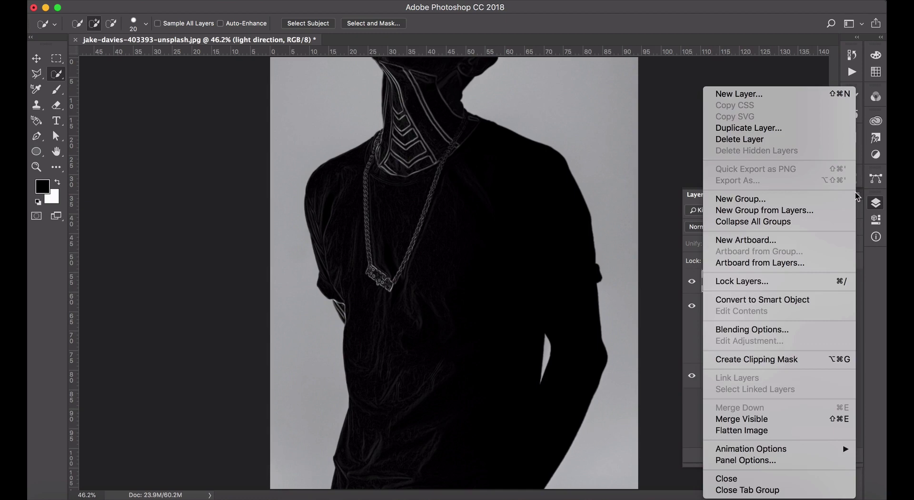
pyautogui.click(784, 358)
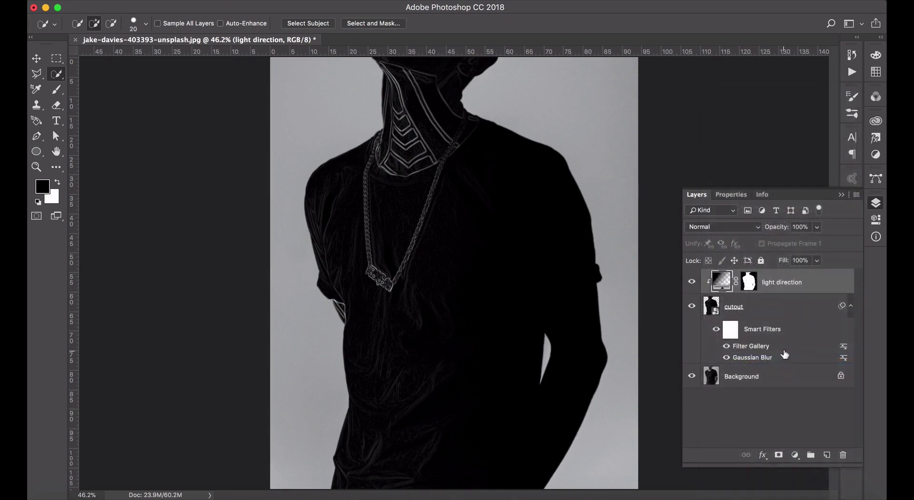
# Move the light direction layer between the cutout and Background layers and make the cutout layer active
pyautogui.moveTo(779, 284); pyautogui.dragTo(768, 360)
pyautogui.click(763, 287)
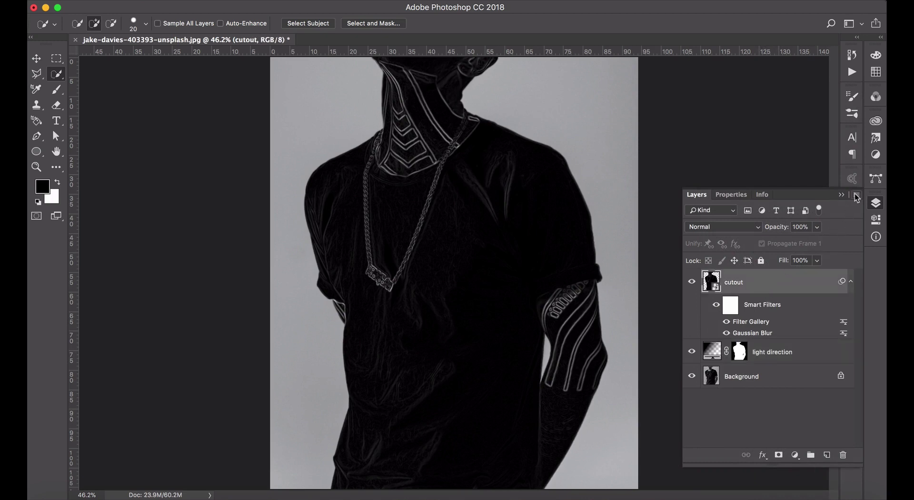
# Clip the cutout layer to the light direction layer and add a Levels adjustment clipped to the layers below
pyautogui.click(856, 196)
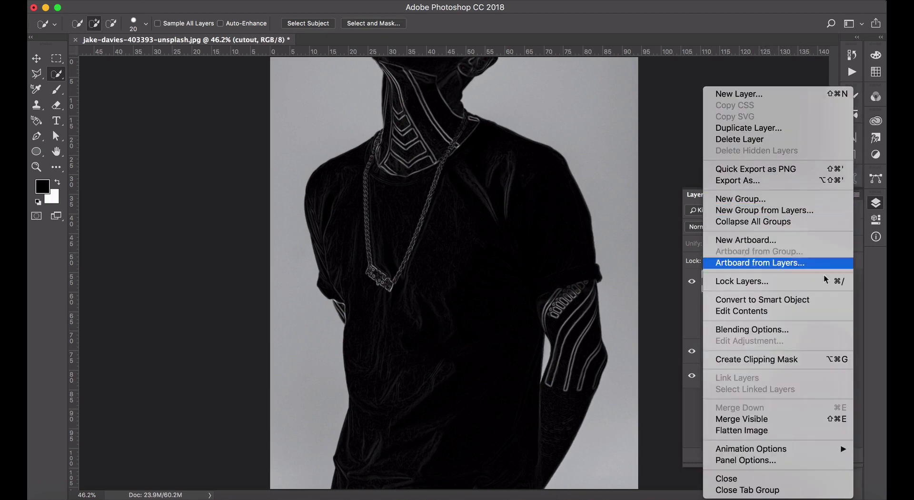
pyautogui.click(799, 359)
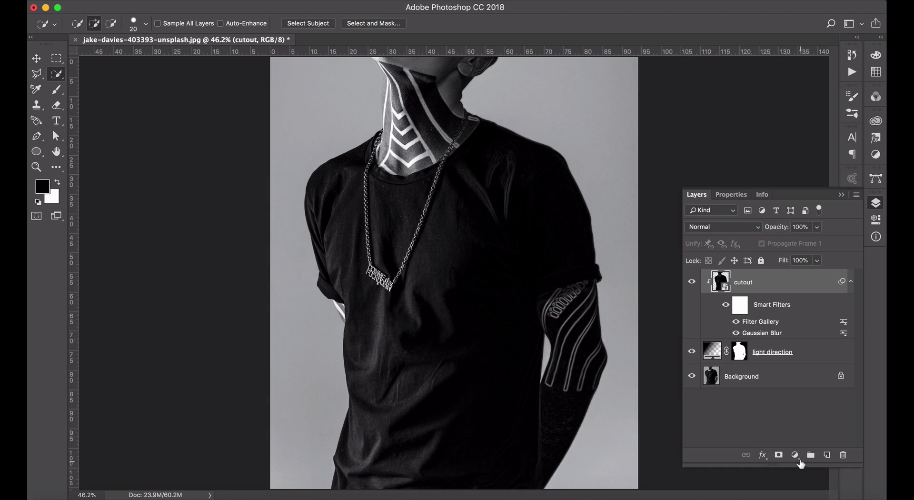
pyautogui.click(799, 461)
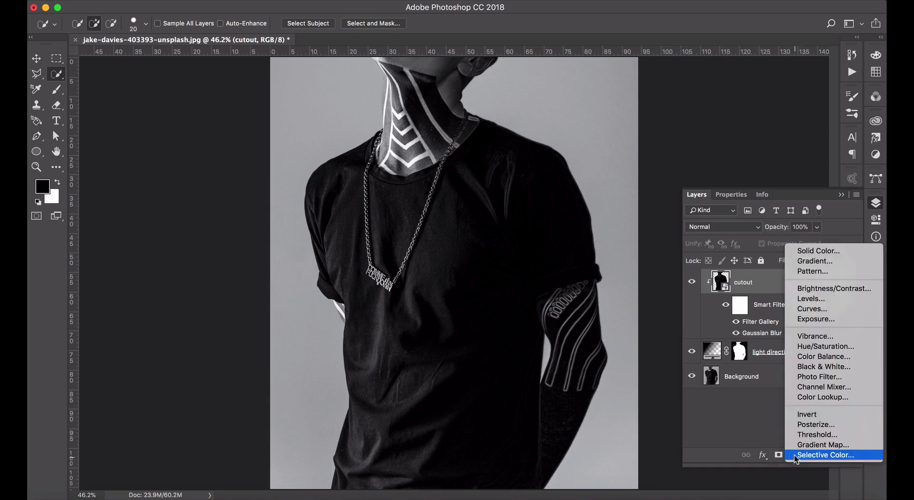
pyautogui.click(820, 304)
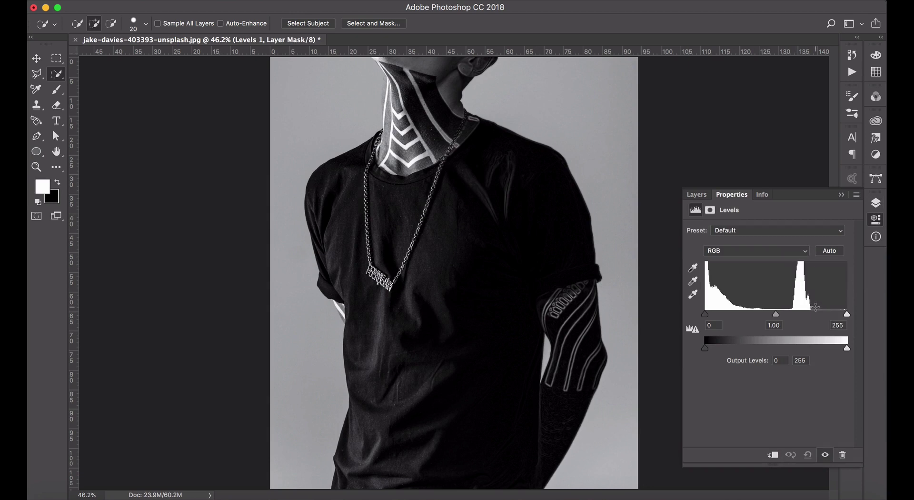
pyautogui.click(772, 455)
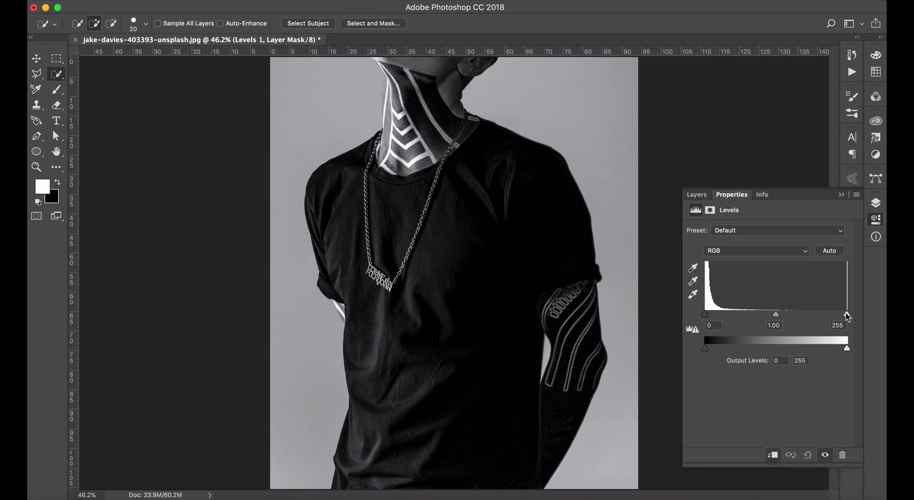
# Set the Levels midtone input to 0.67 and the white input to 192 to strengthen the edge lines' contrast
pyautogui.moveTo(847, 316); pyautogui.dragTo(822, 313)
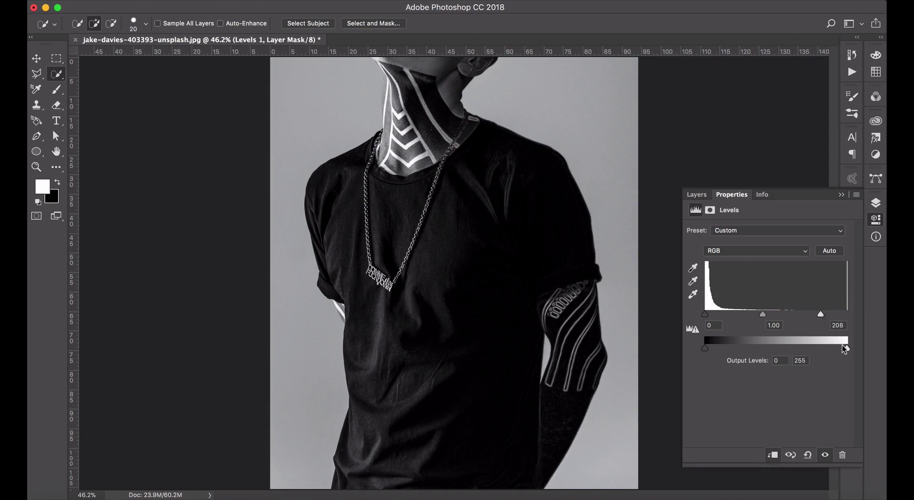
pyautogui.moveTo(767, 314); pyautogui.dragTo(811, 309)
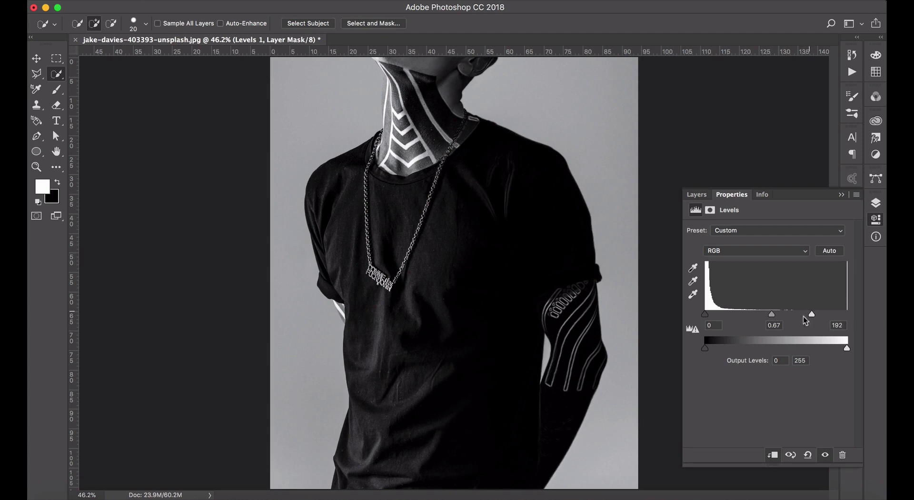
pyautogui.click(842, 194)
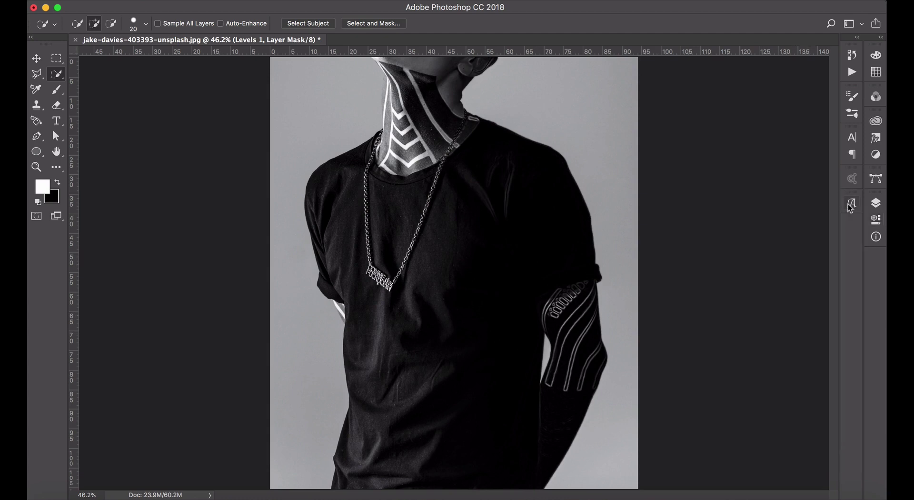
# Load the cutout layer's outline as a selection and add a magenta (#f500ec) Solid Color fill masked to it
pyautogui.click(876, 203)
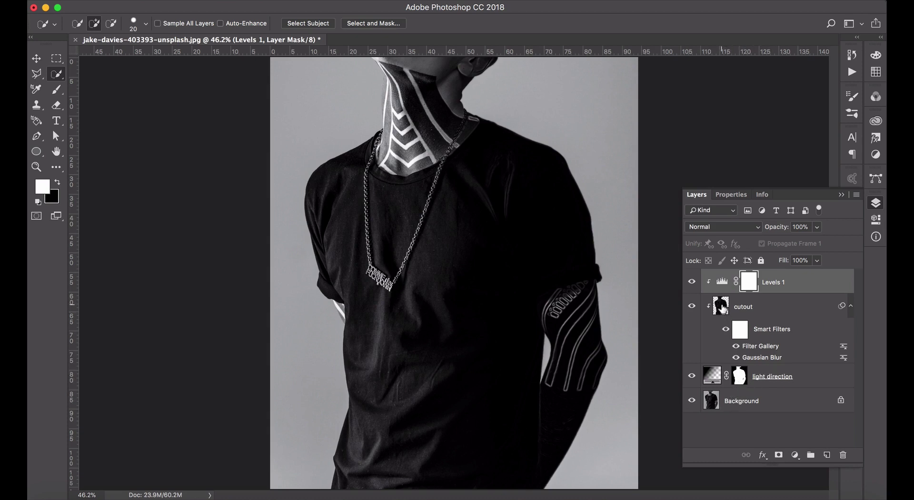
pyautogui.moveTo(725, 310); pyautogui.dragTo(722, 309)
pyautogui.keyDown('super'); pyautogui.click(722, 308); pyautogui.keyUp('super')
pyautogui.click(794, 455)
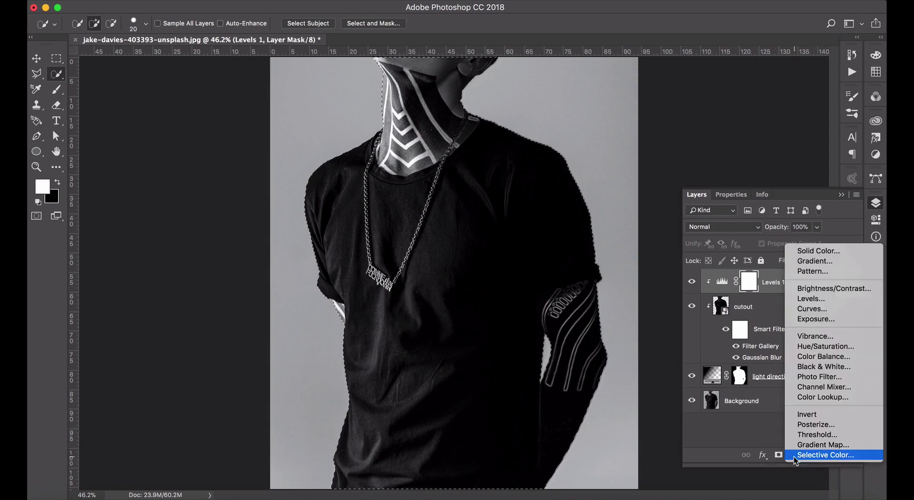
pyautogui.click(826, 251)
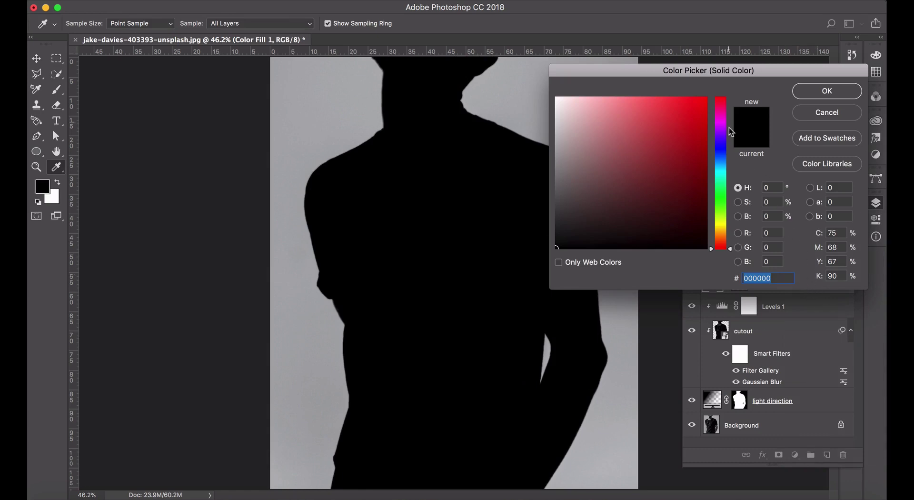
pyautogui.click(723, 122)
pyautogui.click(706, 103)
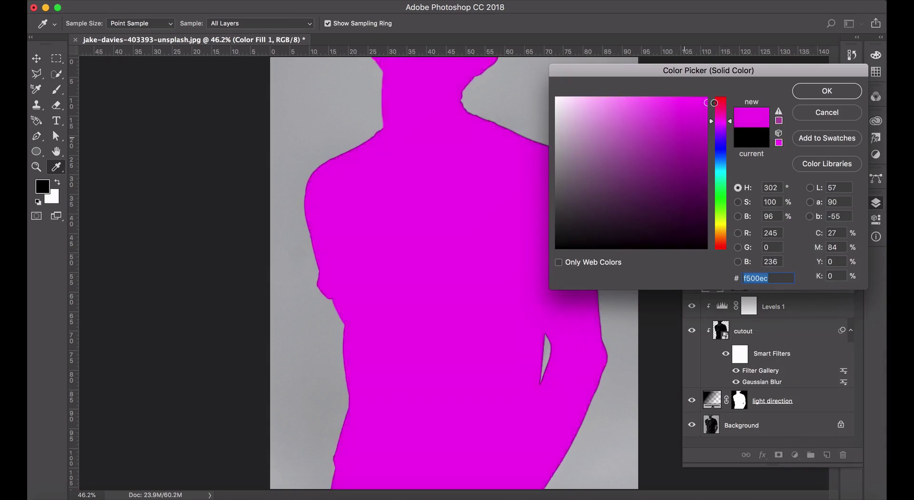
pyautogui.moveTo(770, 275); pyautogui.dragTo(732, 276)
pyautogui.click(825, 92)
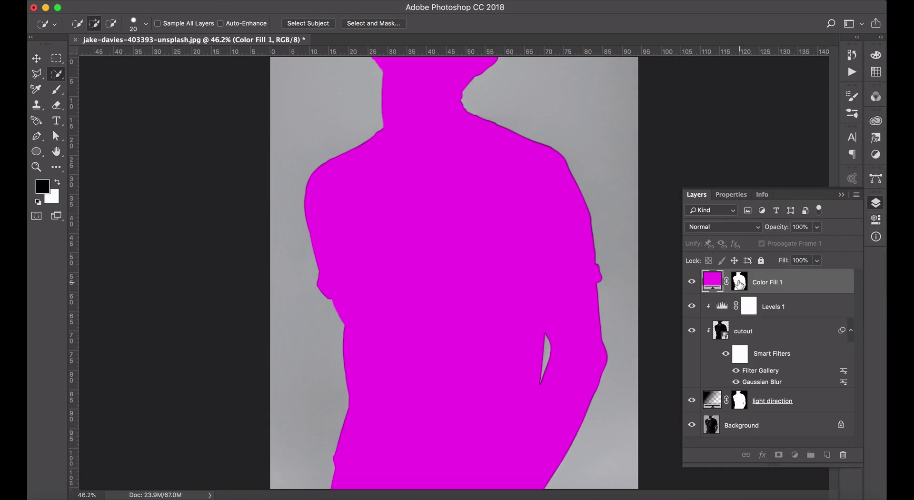
# Invert the magenta fill's layer mask and feather it by about 200 px
pyautogui.click(740, 283)
pyautogui.click(871, 221)
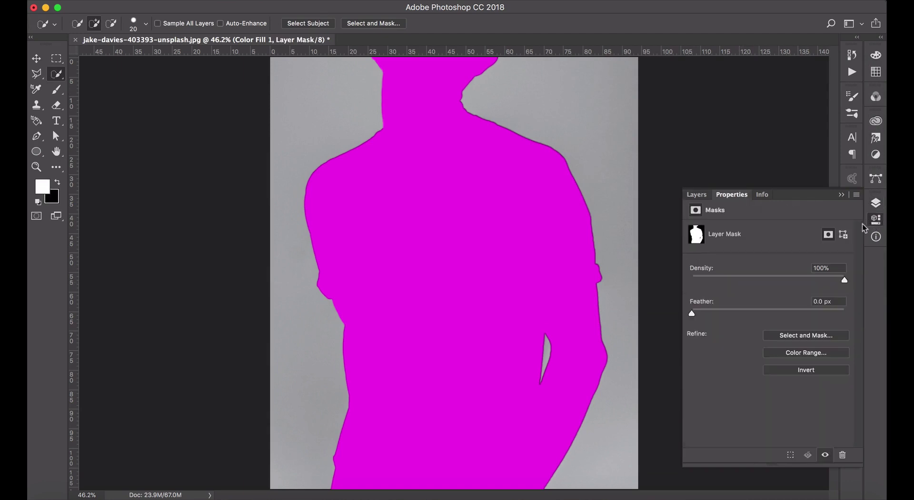
pyautogui.click(806, 370)
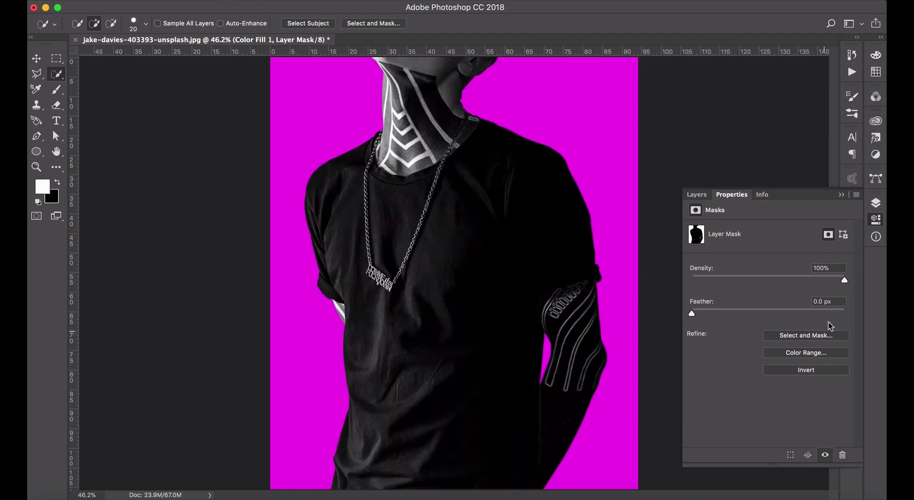
pyautogui.moveTo(691, 313); pyautogui.dragTo(816, 311)
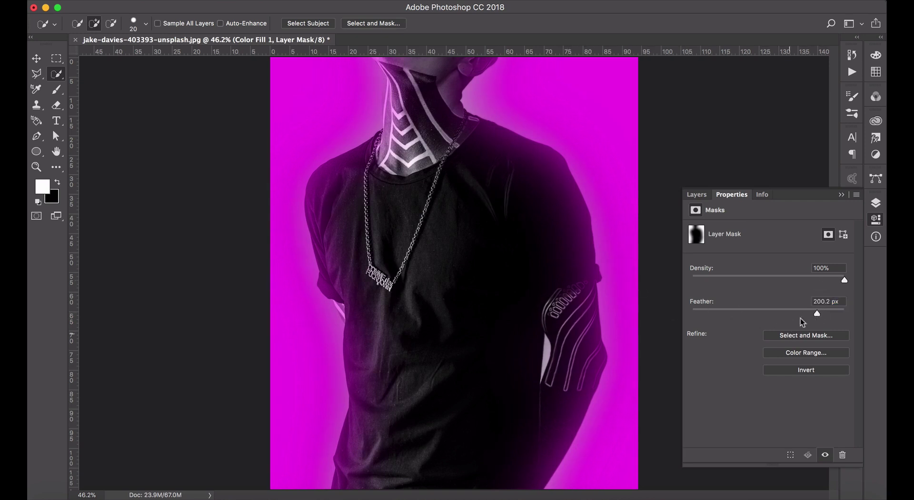
# Clip the magenta fill layer to the layers below so it only colours the man's lit edge
pyautogui.click(881, 219)
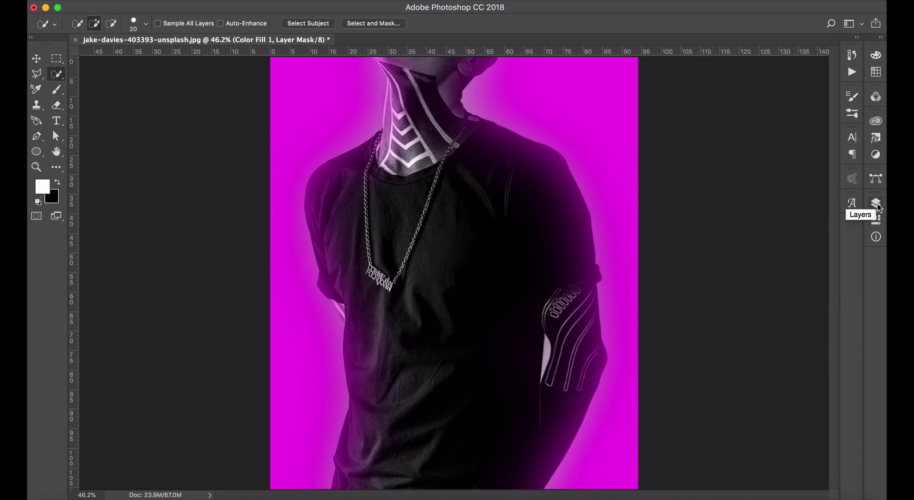
pyautogui.click(876, 204)
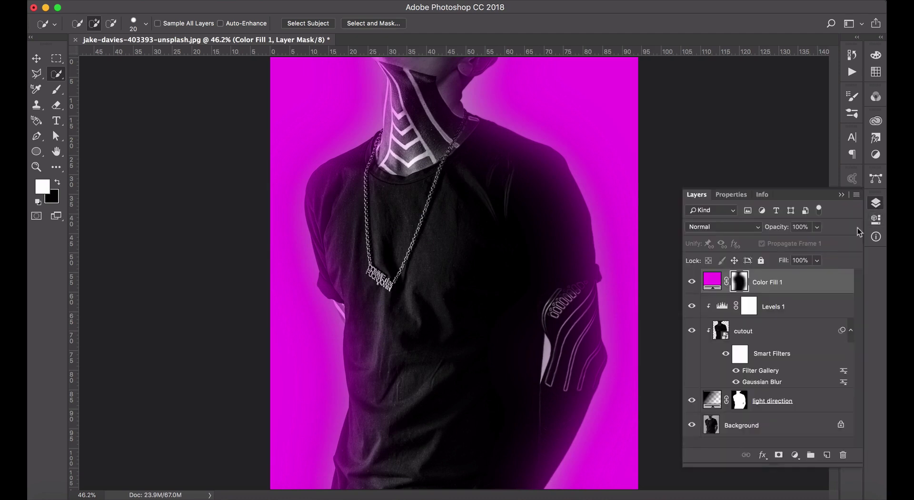
pyautogui.click(857, 196)
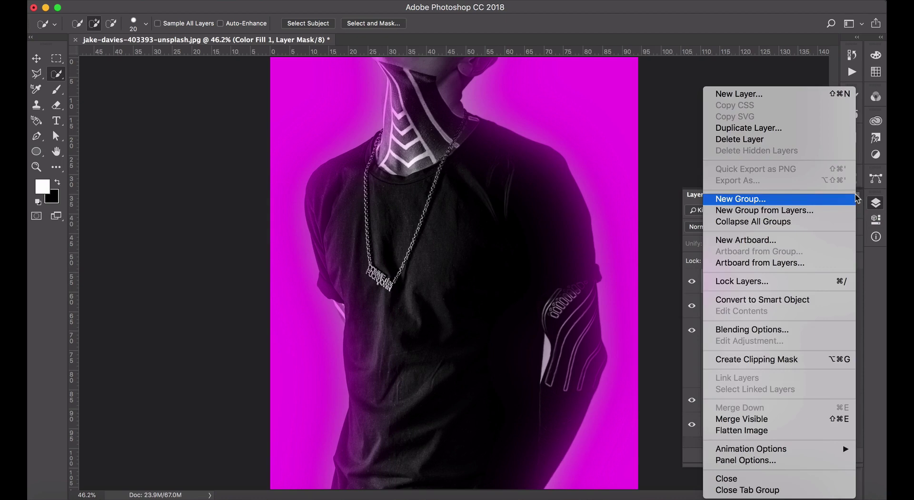
pyautogui.click(789, 358)
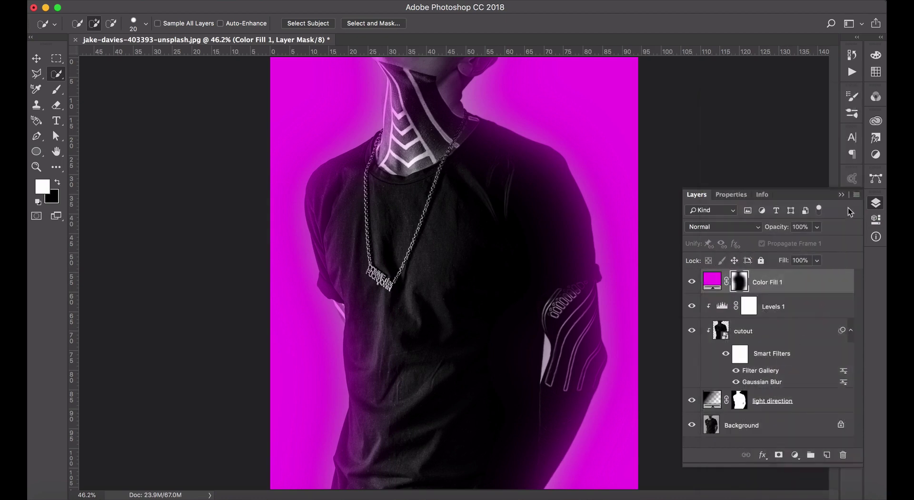
pyautogui.click(856, 198)
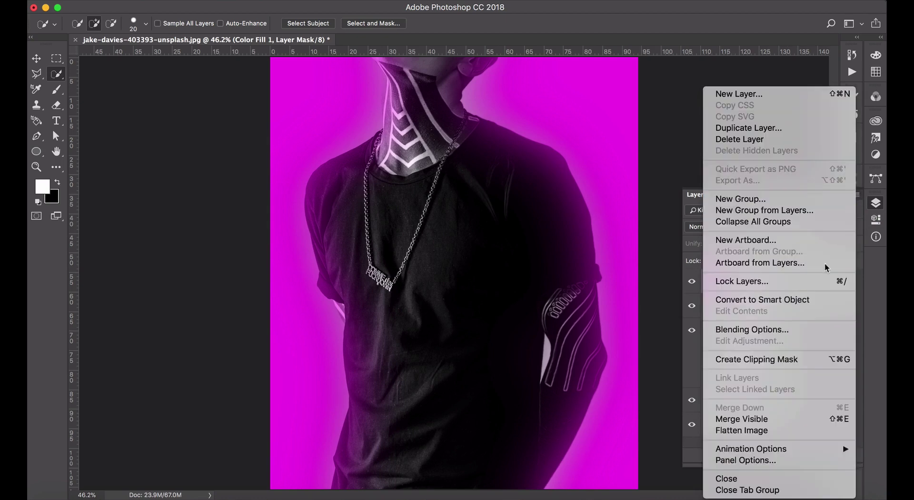
pyautogui.click(797, 360)
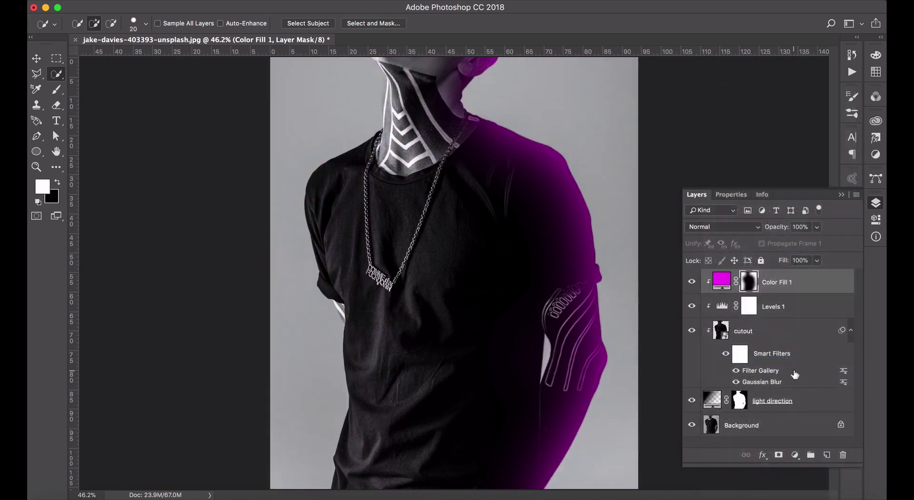
# Rename the clipped magenta fill layer as "inside glow"
pyautogui.doubleClick(781, 283)
pyautogui.write('inside glow')
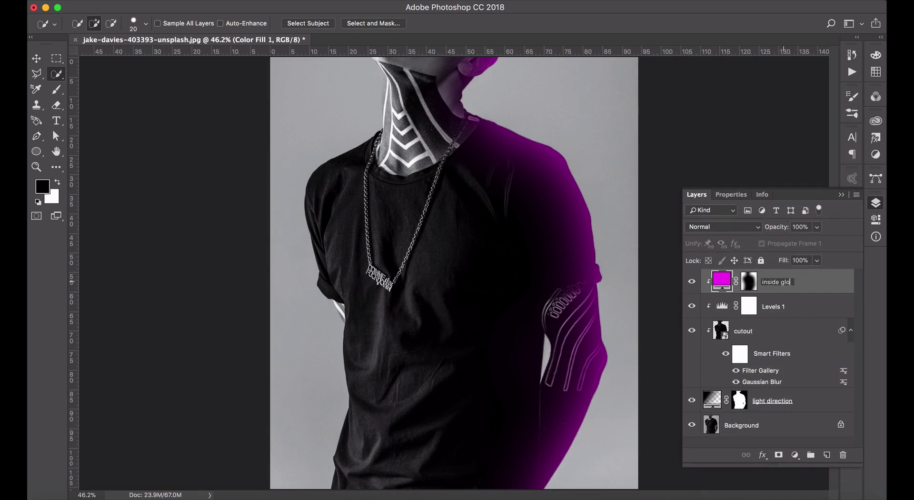
pyautogui.click(822, 283)
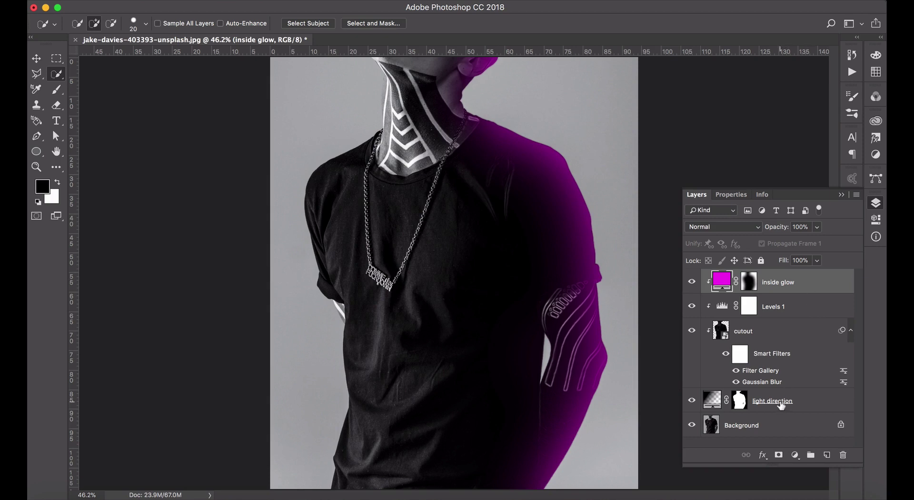
# Group the layers from inside glow down to light direction and name the group "rhs lighting"
pyautogui.keyDown('shift'); pyautogui.click(814, 402); pyautogui.keyUp('shift')
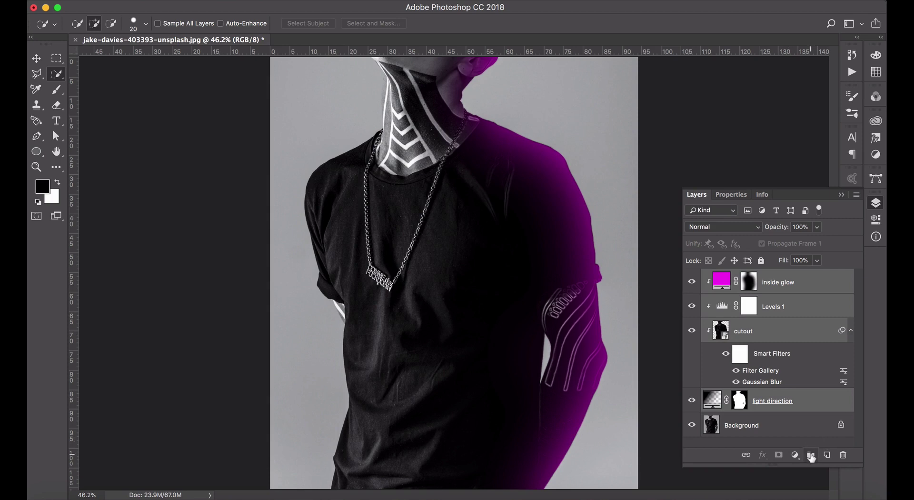
pyautogui.click(811, 456)
pyautogui.doubleClick(738, 276)
pyautogui.write('rhs lighting')
pyautogui.press('Return')
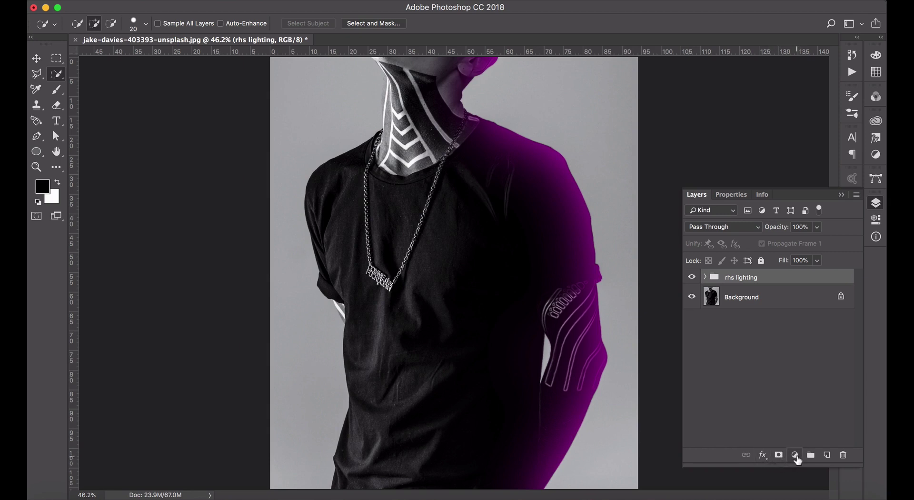
# Add a full-canvas Solid Color fill in magenta #f400eb above the rhs lighting group
pyautogui.click(795, 455)
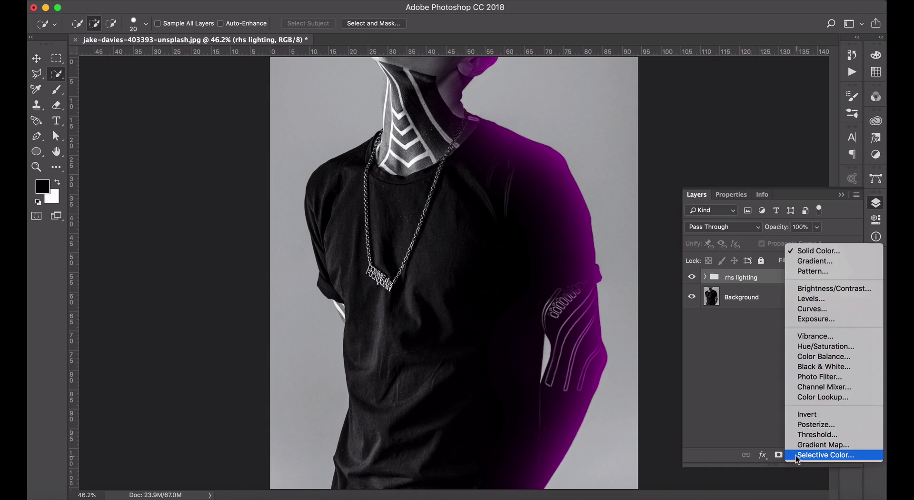
pyautogui.click(820, 251)
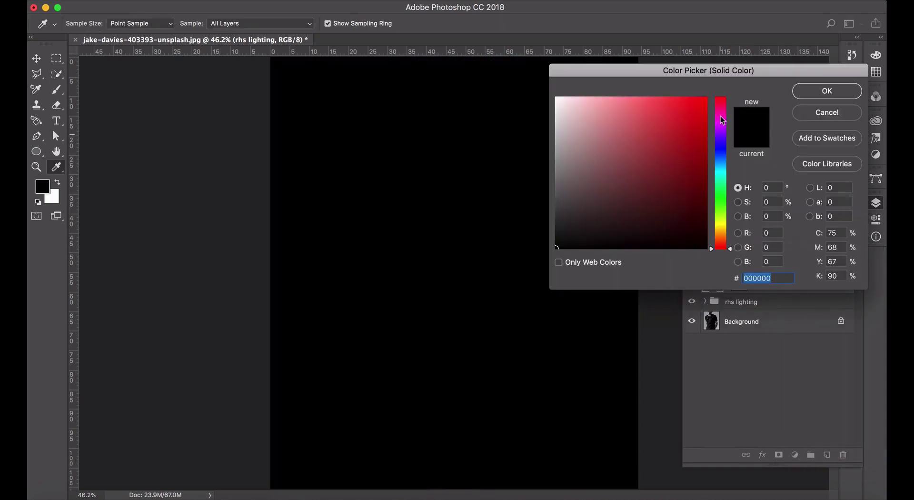
pyautogui.click(722, 120)
pyautogui.click(706, 100)
pyautogui.click(773, 278)
pyautogui.moveTo(773, 278); pyautogui.dragTo(733, 280)
pyautogui.write('f400eb')
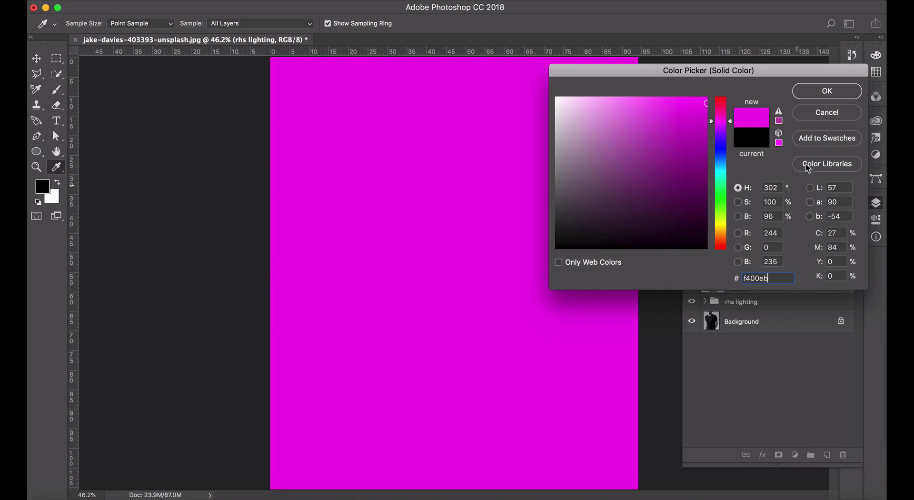
pyautogui.click(827, 92)
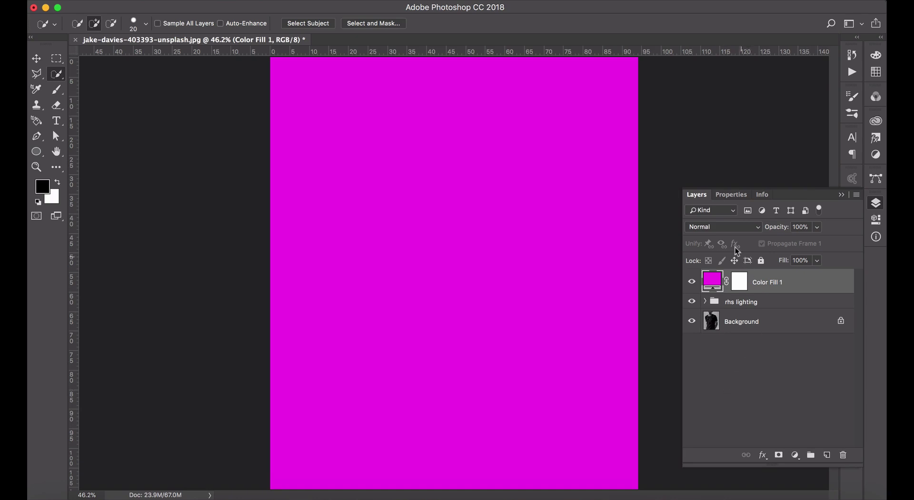
# Set the full-canvas magenta fill's blend mode to Multiply and the rhs lighting group's blend mode to Screen
pyautogui.click(720, 226)
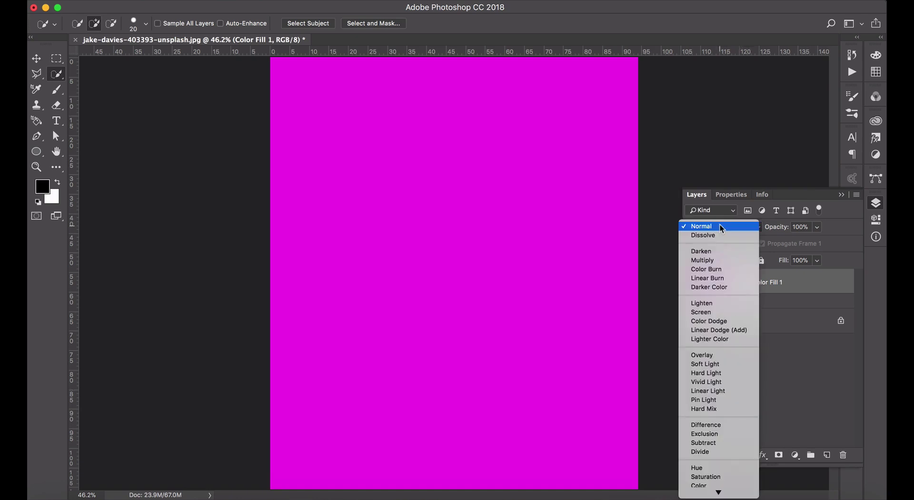
pyautogui.click(714, 260)
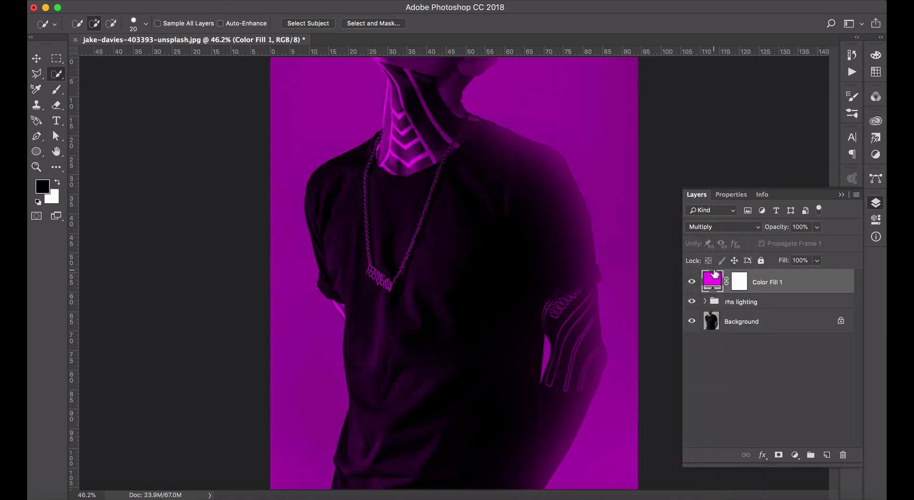
pyautogui.click(762, 303)
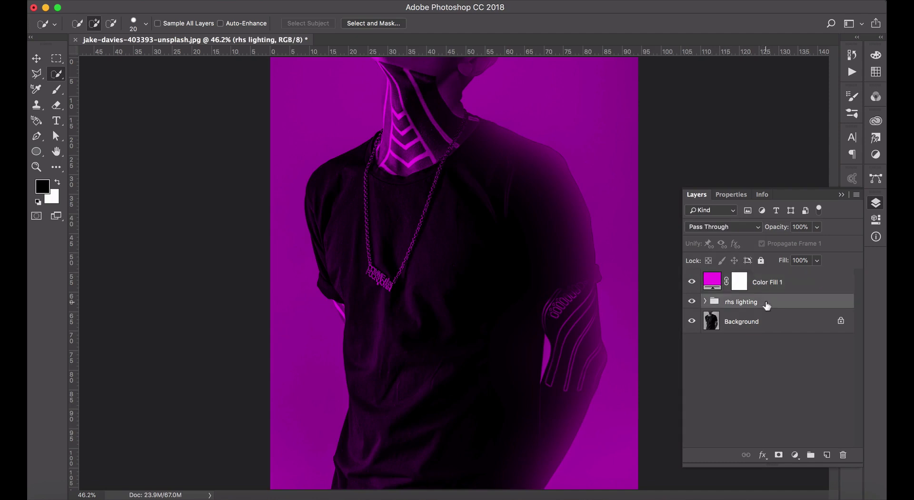
pyautogui.click(750, 227)
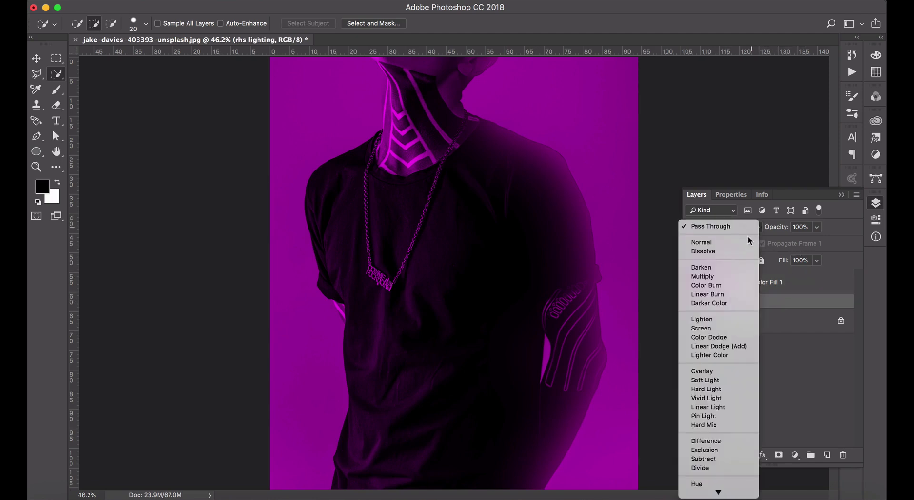
pyautogui.click(730, 327)
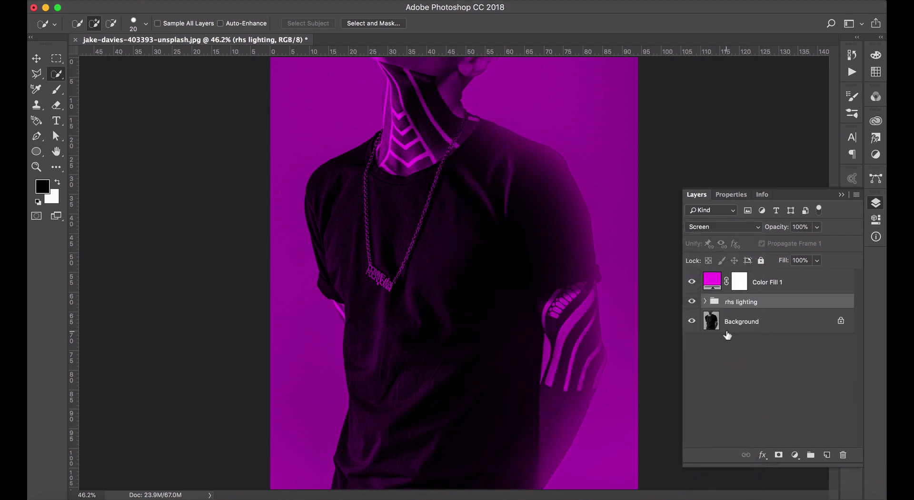
# Clip the full-canvas magenta fill layer to the rhs lighting group
pyautogui.click(777, 283)
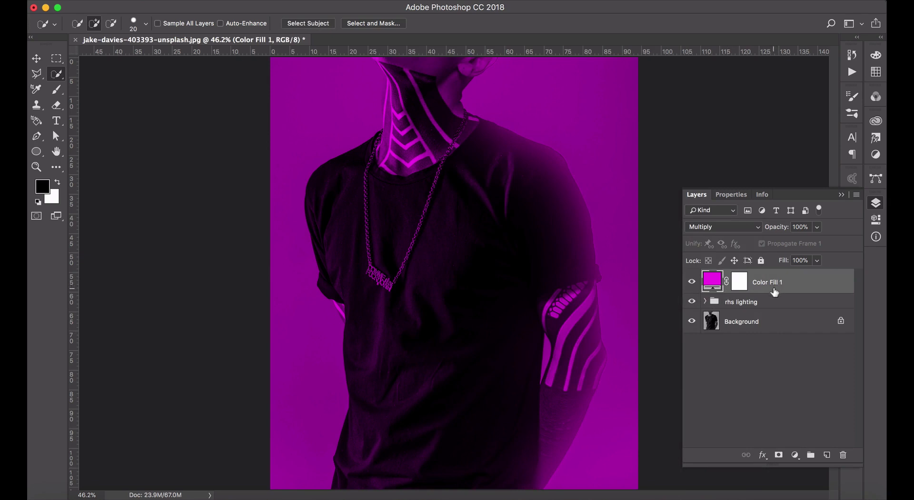
pyautogui.click(856, 195)
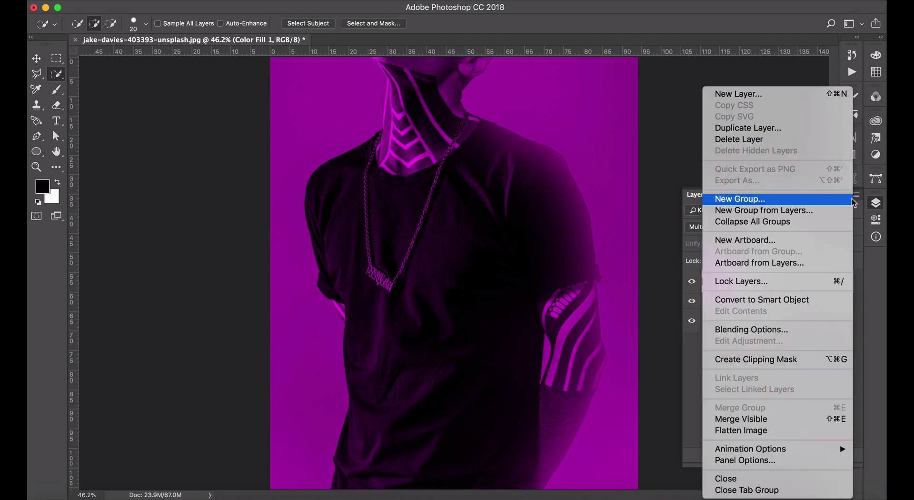
pyautogui.click(813, 360)
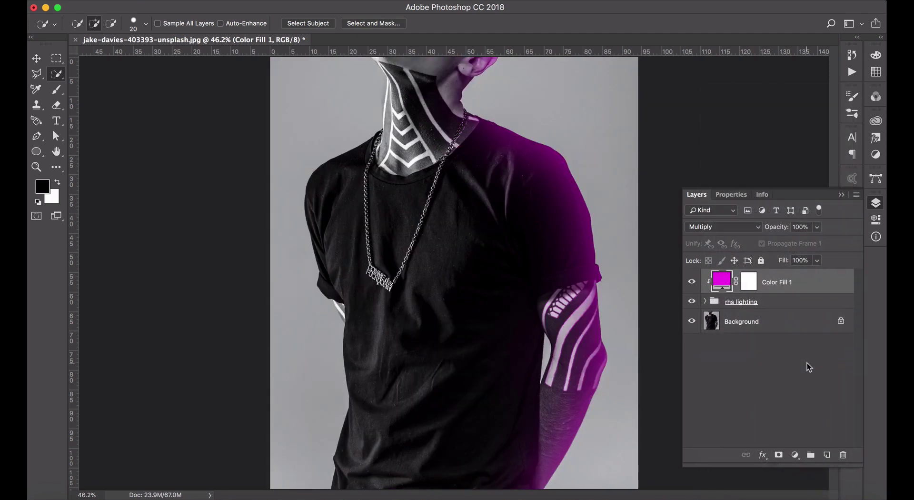
# Darken the clipped magenta fill's colour slightly to #eb01e2
pyautogui.doubleClick(721, 282)
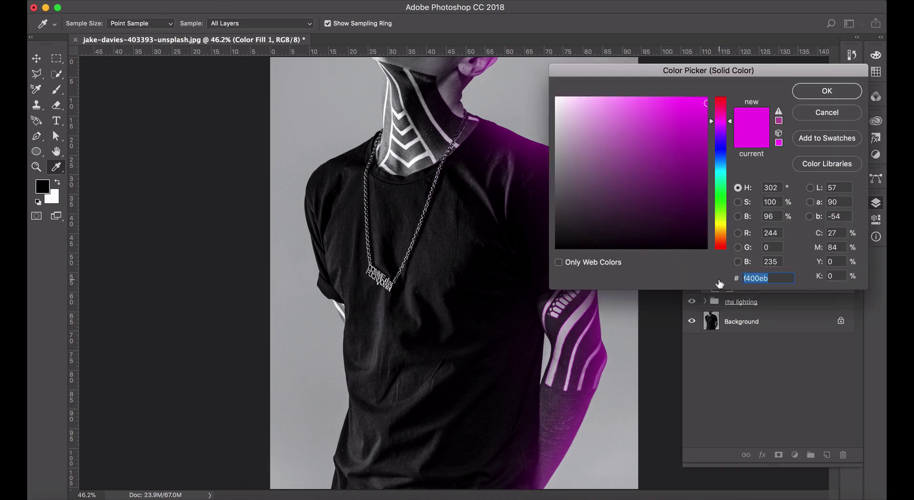
pyautogui.moveTo(691, 150); pyautogui.dragTo(706, 107)
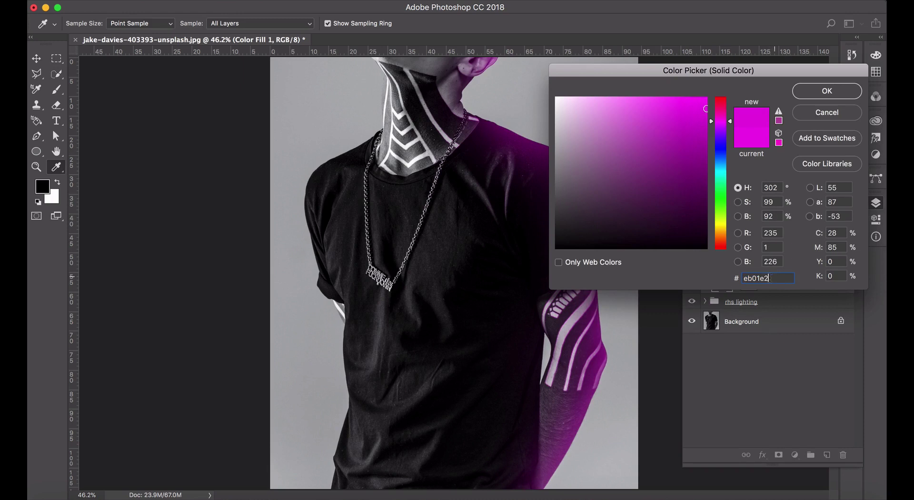
pyautogui.click(827, 91)
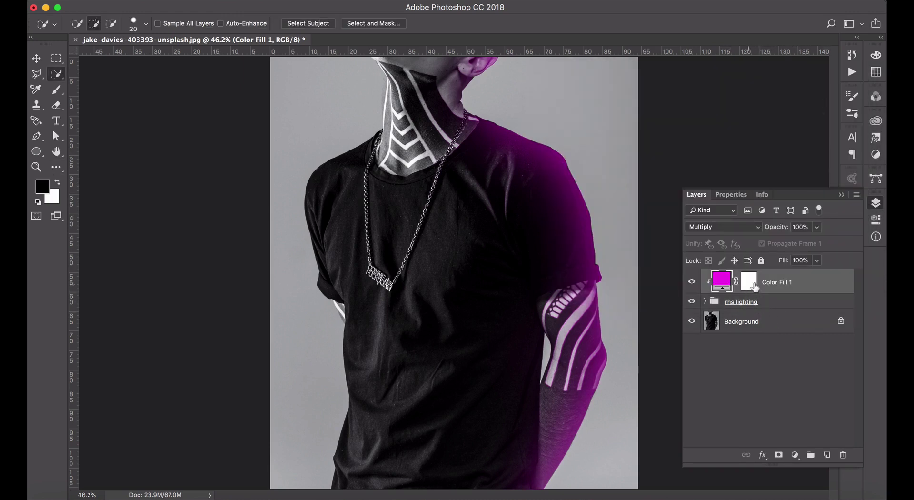
# Rename the clipped magenta fill layer as "light colour"
pyautogui.doubleClick(776, 283)
pyautogui.press('BackSpace')
pyautogui.write('light colour')
pyautogui.press('Return')
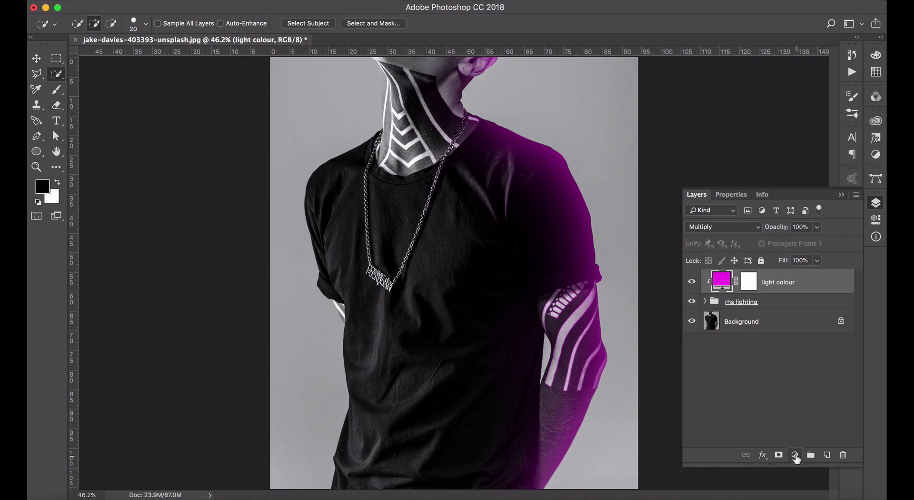
# Add a linear Gradient fill above the light colour layer with a 0° angle, 30% scale and the direction reversed
pyautogui.click(795, 456)
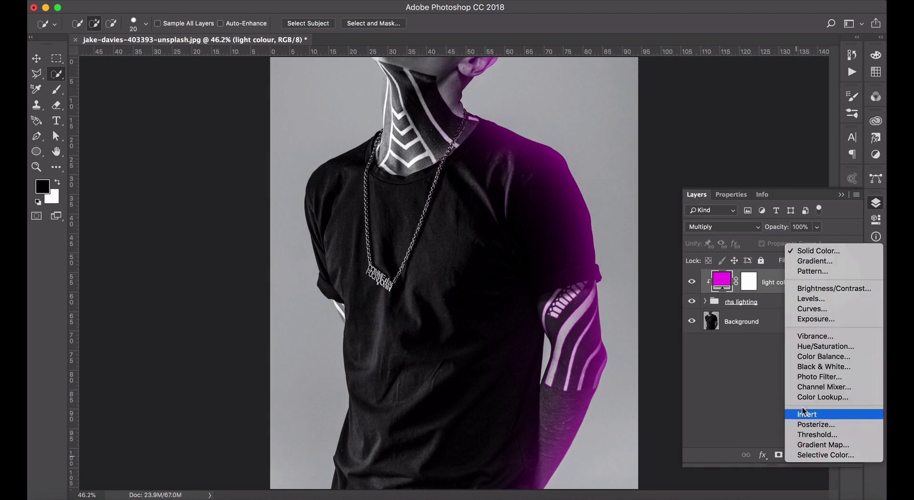
pyautogui.click(808, 261)
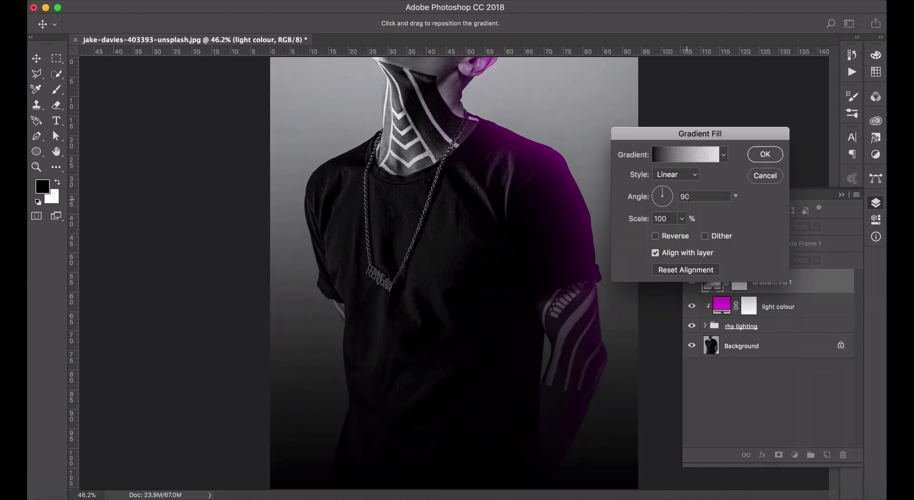
pyautogui.moveTo(698, 196); pyautogui.dragTo(677, 199)
pyautogui.write('30')
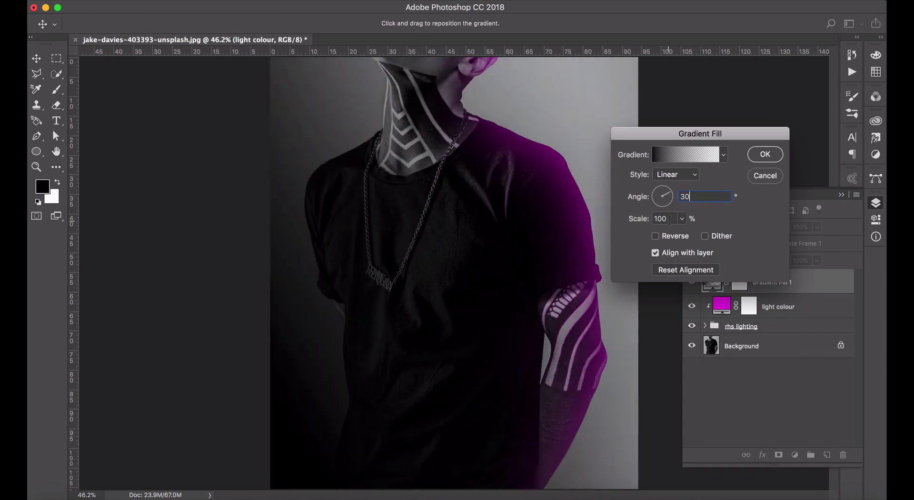
pyautogui.press('Tab')
pyautogui.hotkey('shift', 'Tab')
pyautogui.write('0')
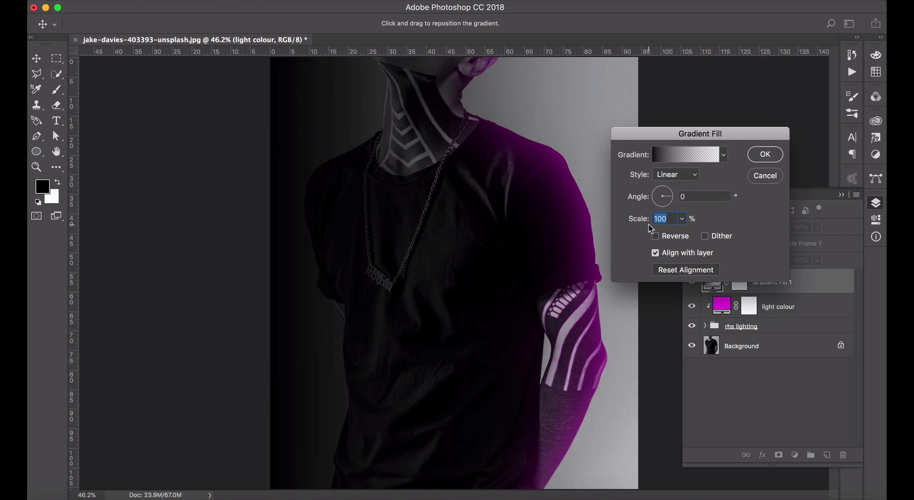
pyautogui.write('30')
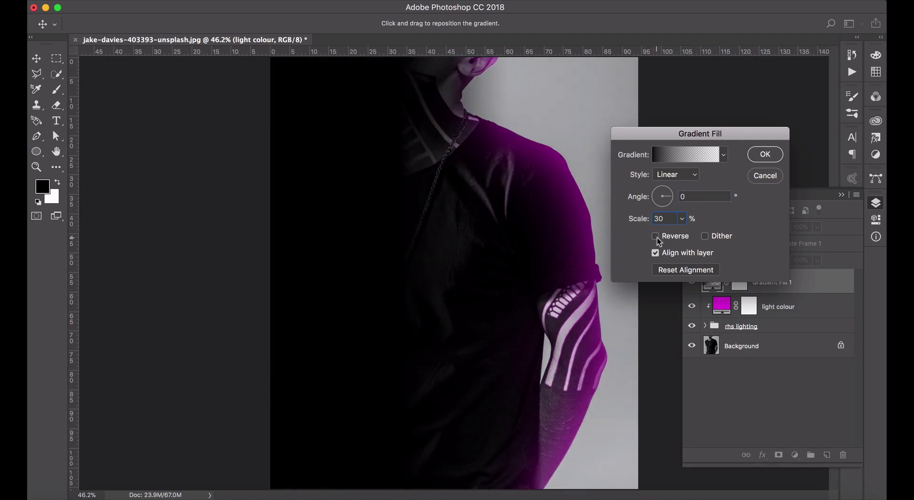
pyautogui.click(656, 236)
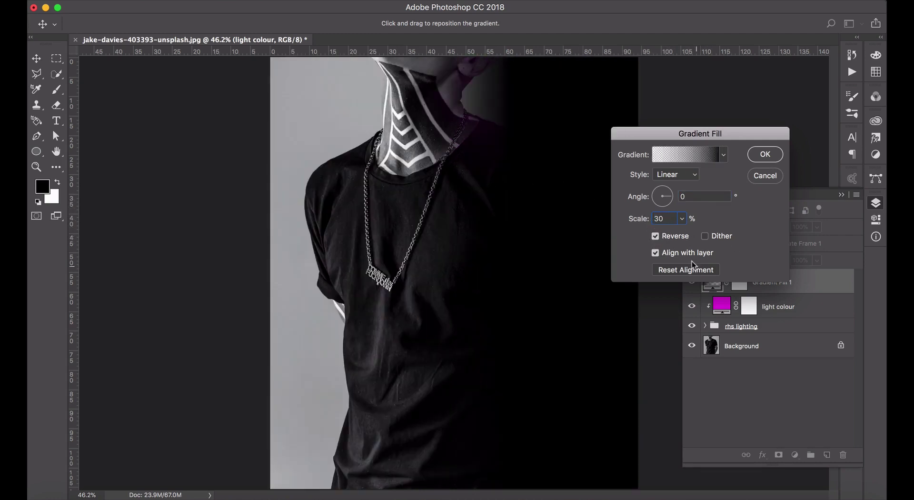
# Set the new gradient's opaque black colour stop to magenta #f400eb and apply the gradient fill
pyautogui.click(702, 156)
pyautogui.click(567, 294)
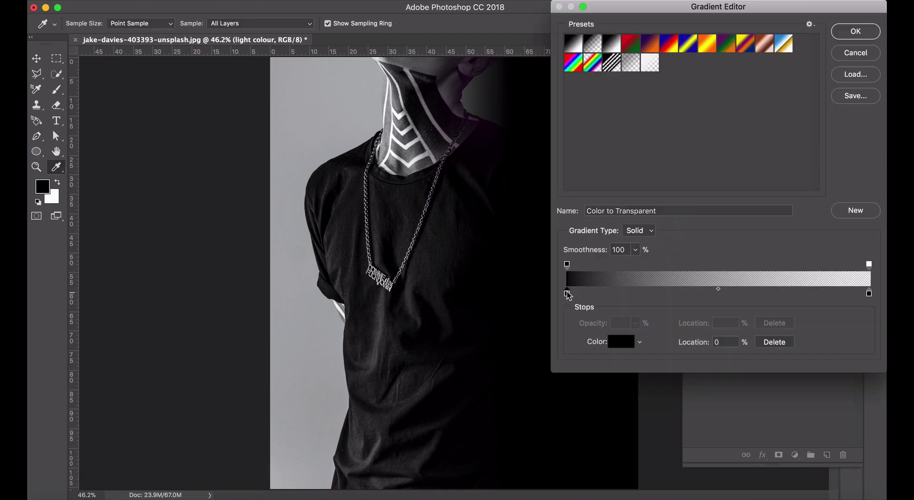
pyautogui.click(622, 342)
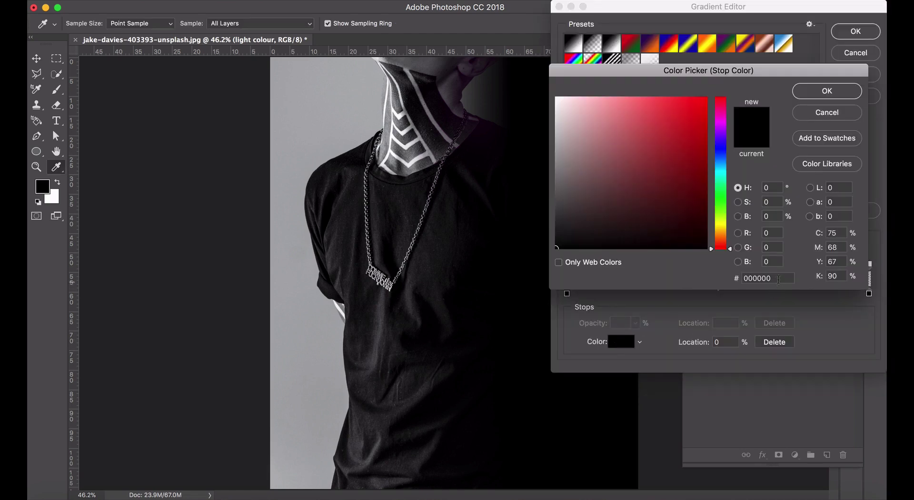
pyautogui.click(746, 278)
pyautogui.write('f400eb')
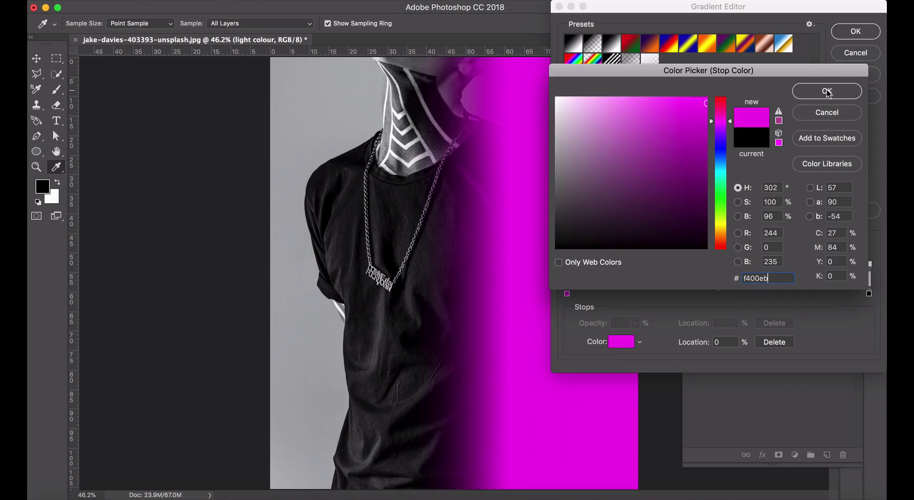
pyautogui.click(828, 91)
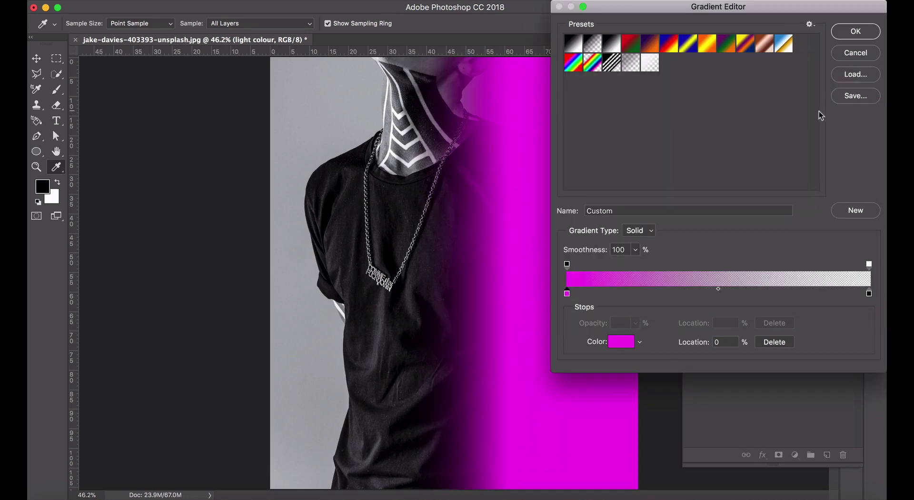
pyautogui.click(856, 31)
pyautogui.click(764, 158)
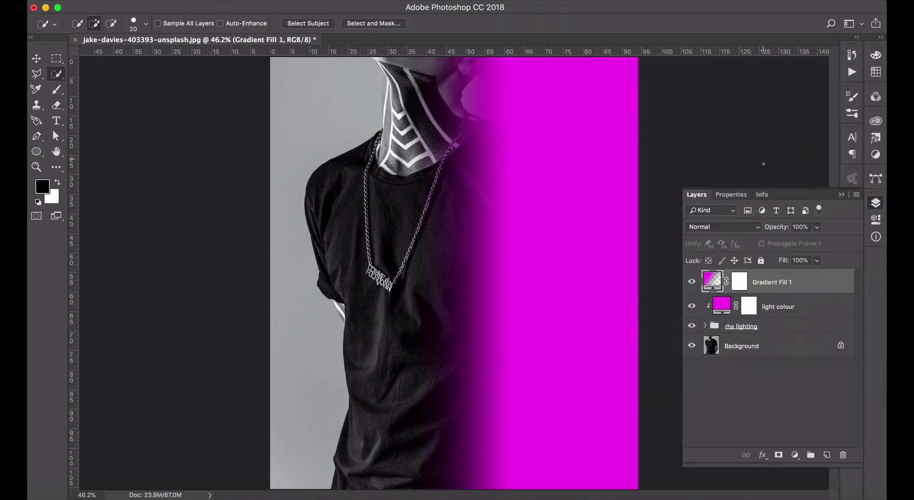
# Set the magenta gradient fill's blend mode to Soft Light and its opacity to 42%
pyautogui.click(755, 227)
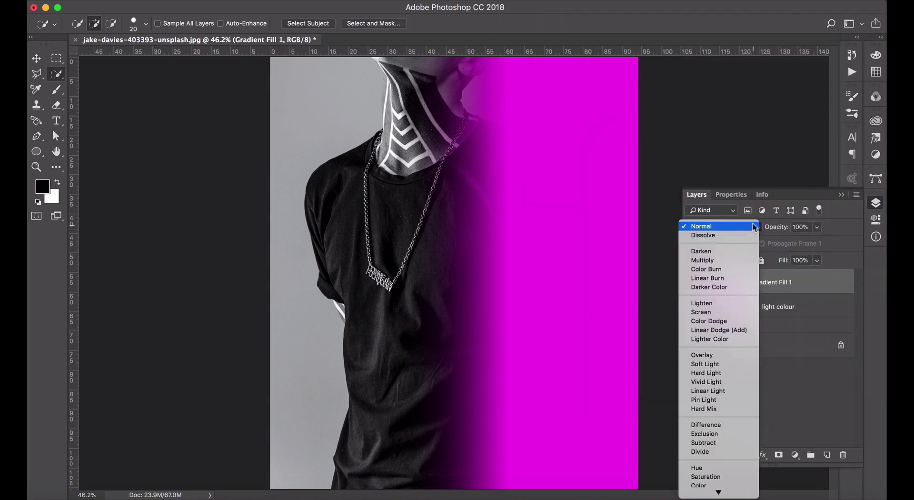
pyautogui.click(730, 363)
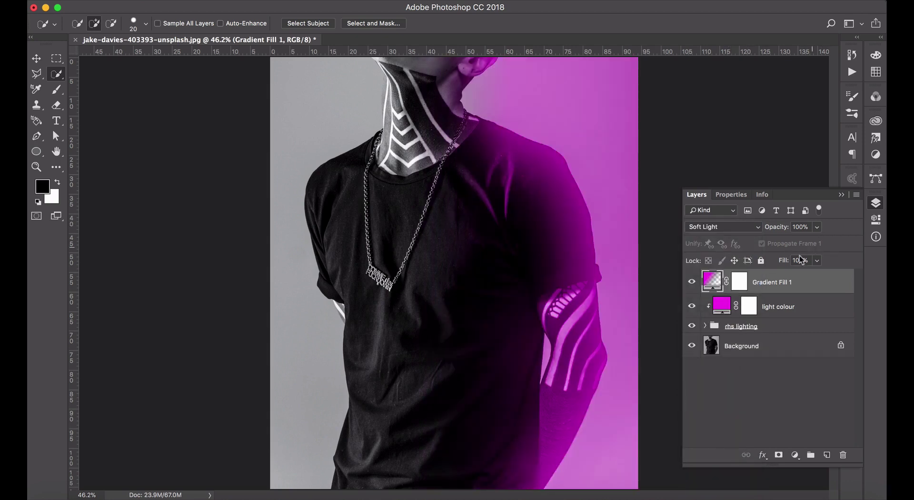
pyautogui.click(817, 228)
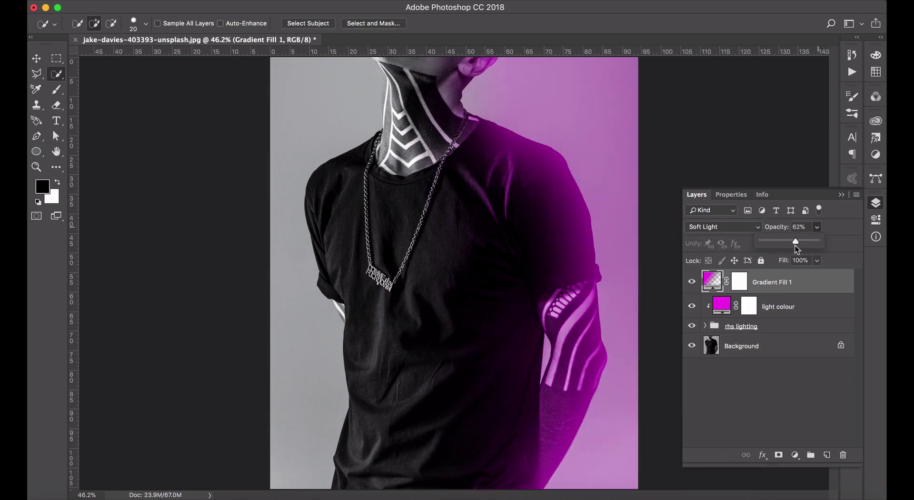
pyautogui.moveTo(789, 242); pyautogui.dragTo(785, 241)
# Rename the magenta gradient fill layer as "soft light"
pyautogui.doubleClick(769, 283)
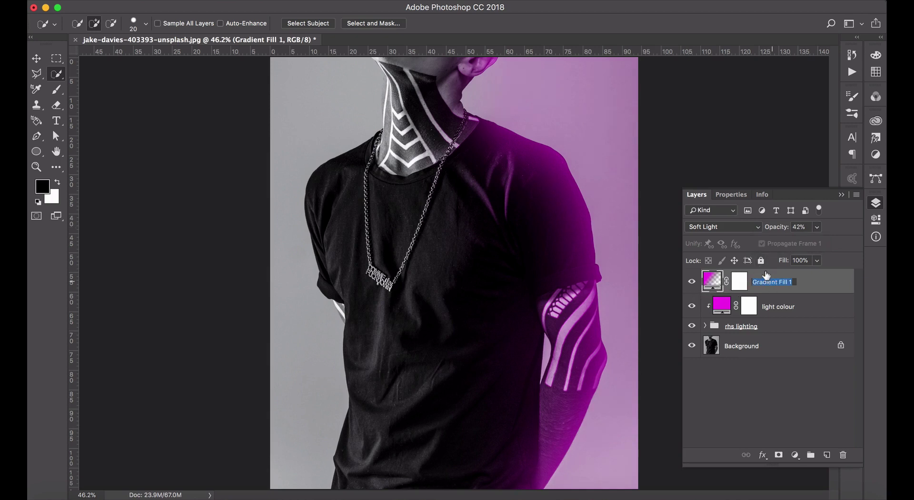
pyautogui.write('soft light')
pyautogui.press('Return')
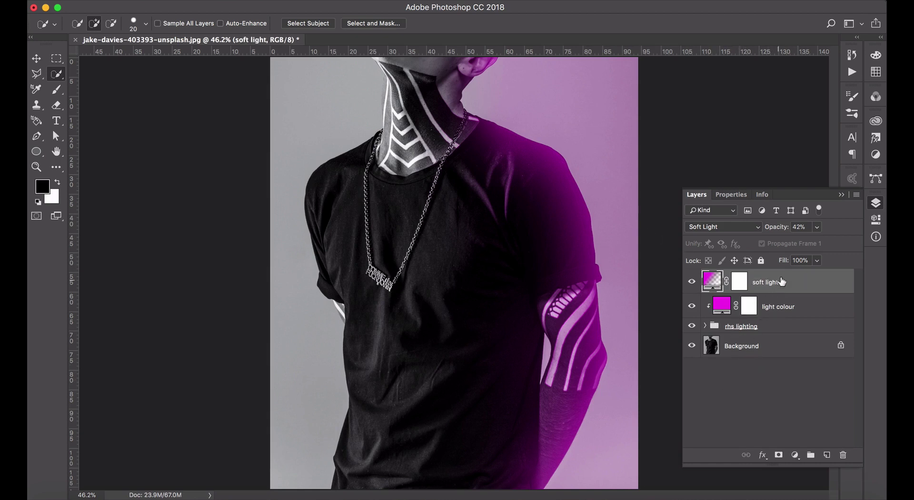
# Group the soft light and light colour layers with the rhs lighting group, and name the new group "rhs"
pyautogui.keyDown('shift'); pyautogui.click(773, 330); pyautogui.keyUp('shift')
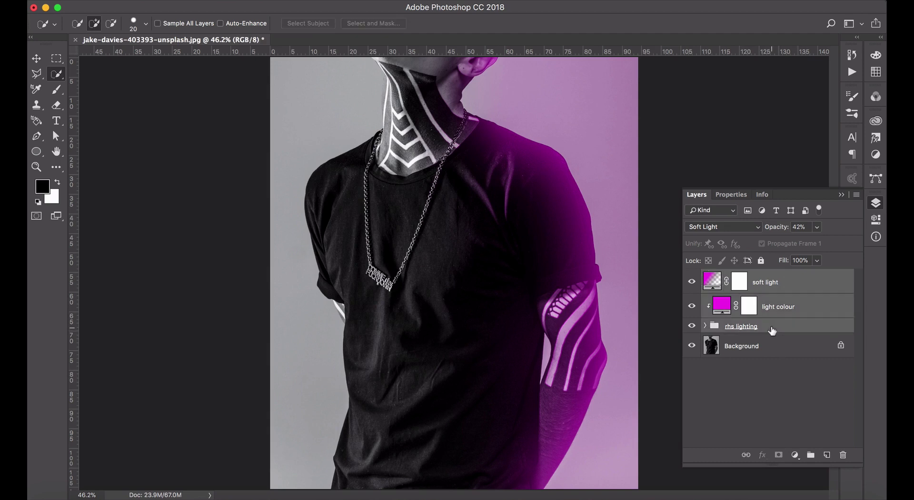
pyautogui.click(811, 455)
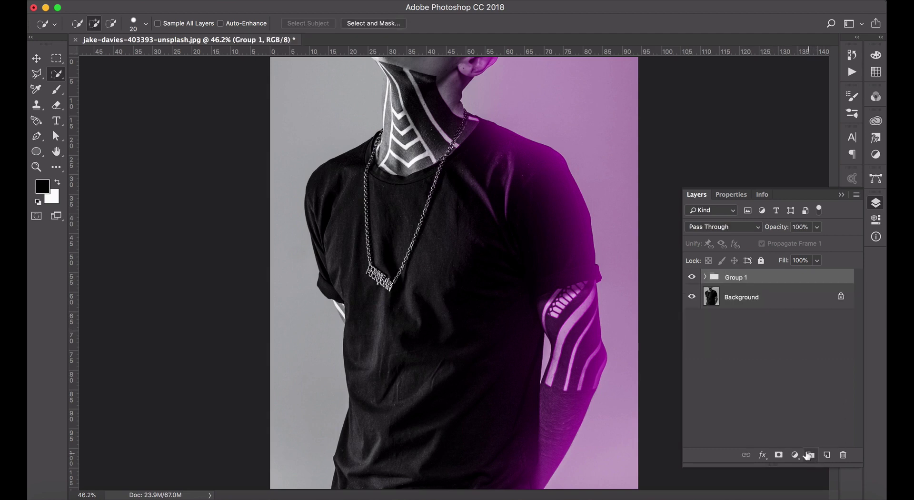
pyautogui.doubleClick(736, 277)
pyautogui.write('rhs')
pyautogui.click(760, 356)
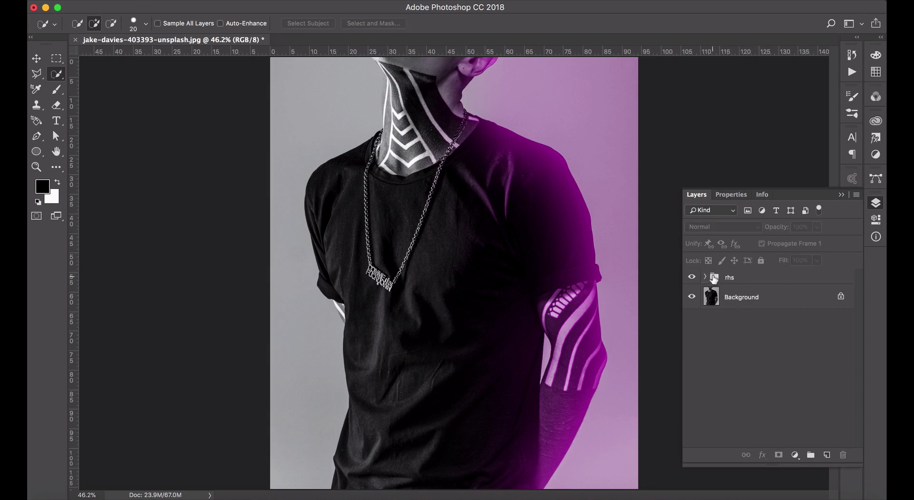
# Duplicate the rhs group and name the copy "lhs"
pyautogui.moveTo(714, 279); pyautogui.dragTo(819, 433)
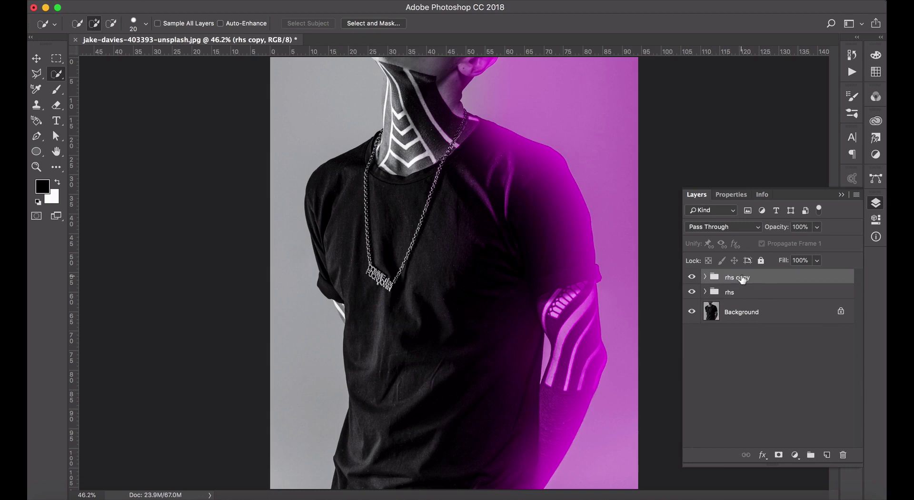
pyautogui.doubleClick(741, 278)
pyautogui.press('BackSpace')
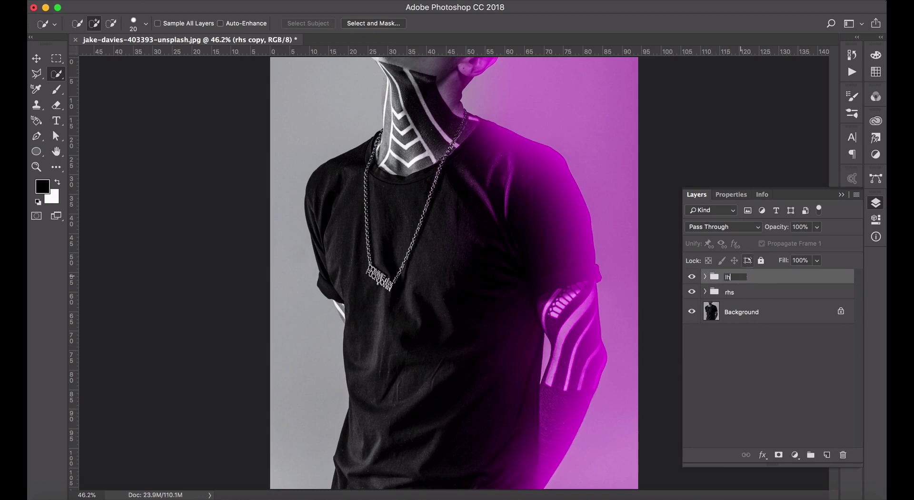
pyautogui.press('Return')
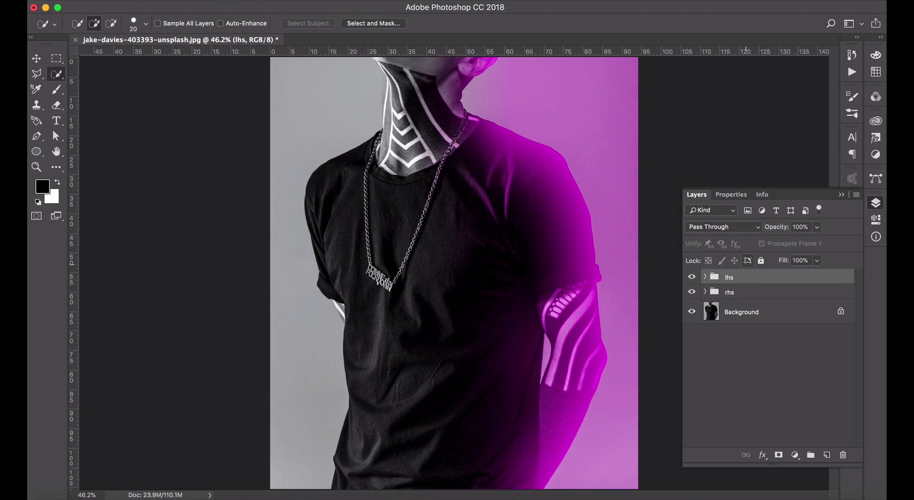
# Rename the rhs lighting group nested inside the lhs group as "lhs lighting"
pyautogui.click(704, 277)
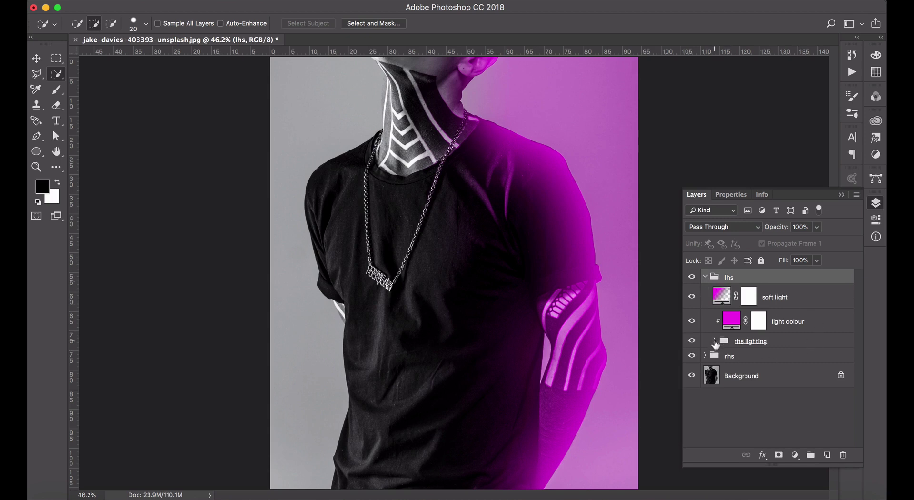
pyautogui.click(740, 342)
pyautogui.doubleClick(739, 341)
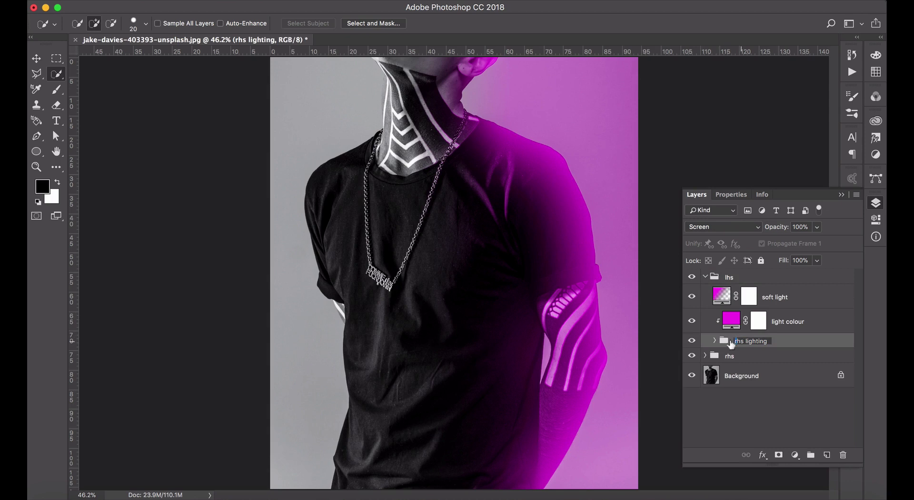
pyautogui.press('BackSpace')
pyautogui.write('l')
pyautogui.click(746, 383)
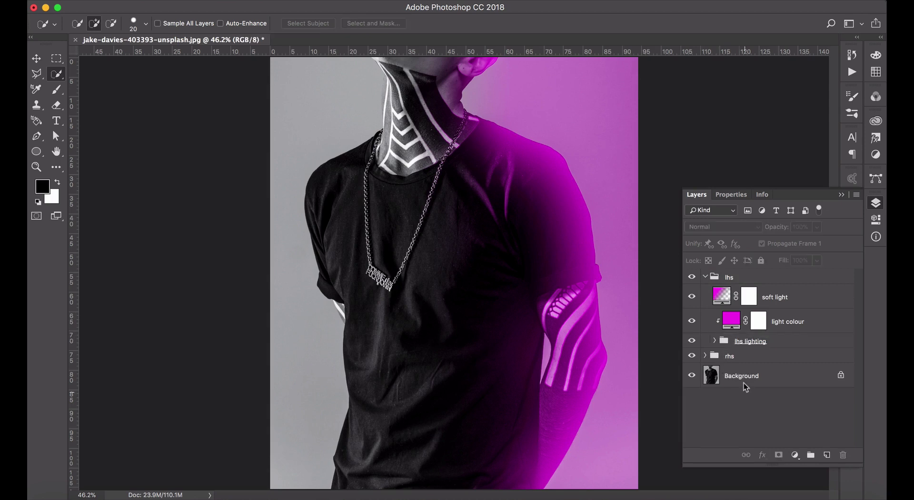
# Turn off the Reverse option on the light direction gradient fill inside the lhs lighting group
pyautogui.click(714, 340)
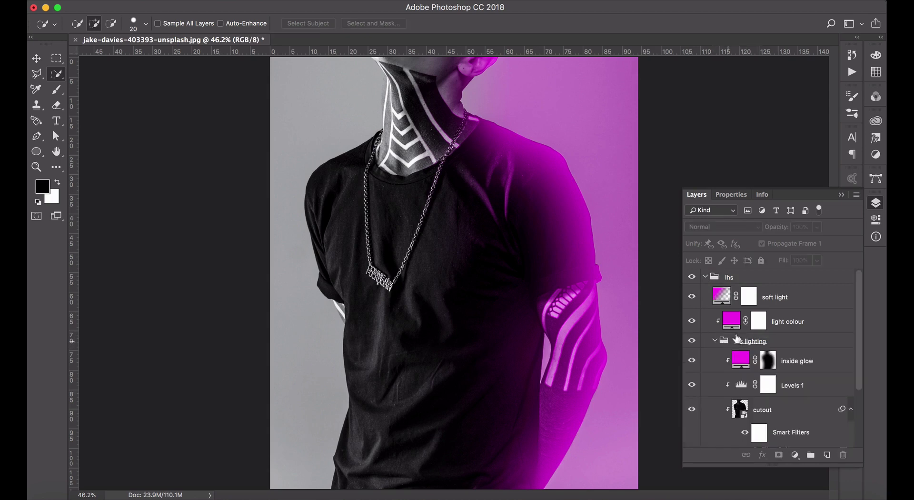
pyautogui.moveTo(858, 330); pyautogui.dragTo(846, 382)
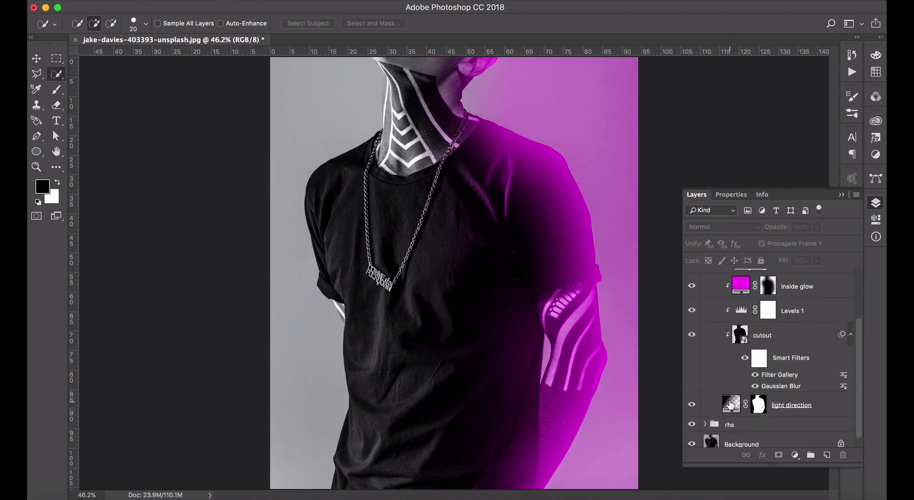
pyautogui.doubleClick(730, 403)
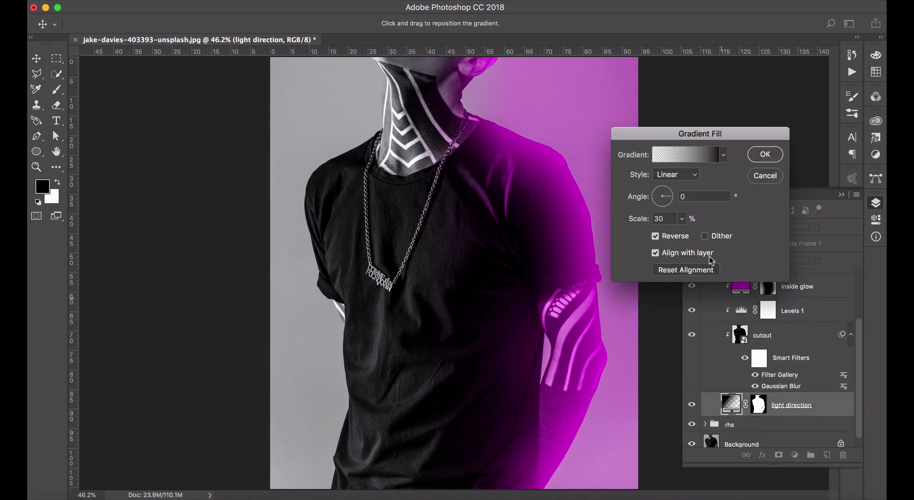
pyautogui.click(656, 236)
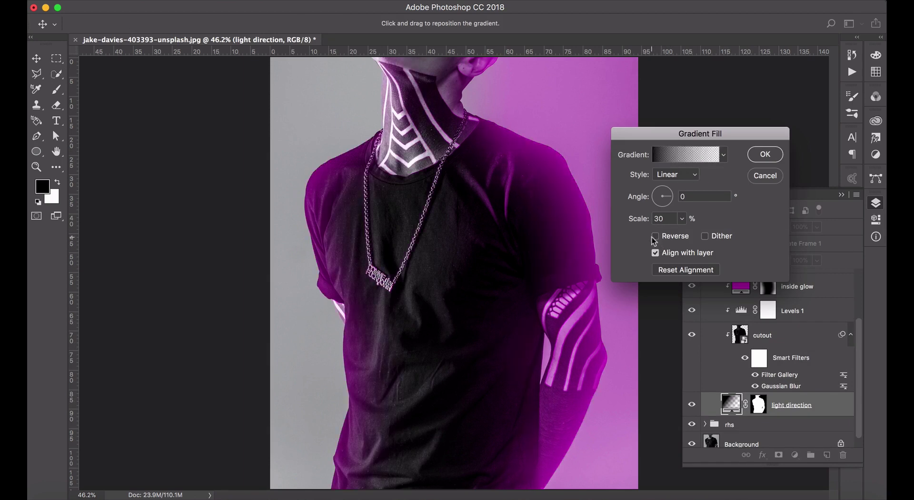
pyautogui.click(766, 155)
pyautogui.press('w')
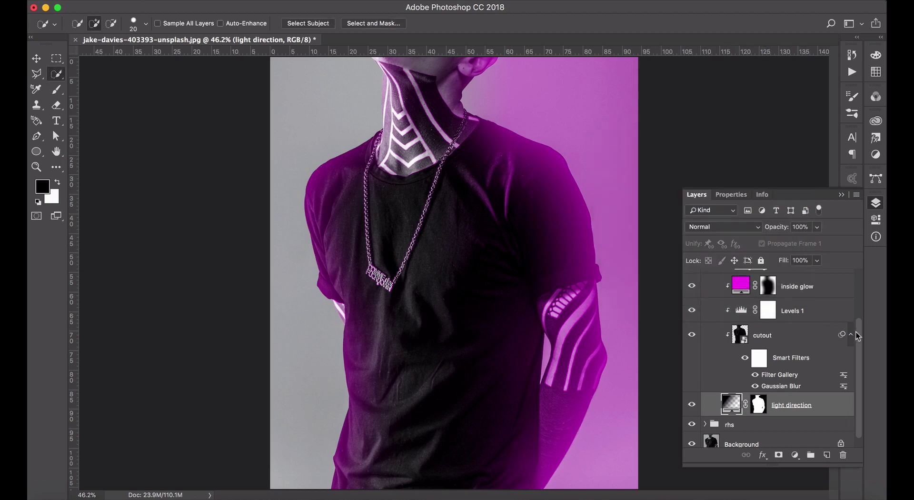
# Recolour the inside glow solid fill in the lhs lighting group to blue, hex 0072ff
pyautogui.moveTo(860, 331); pyautogui.dragTo(860, 315)
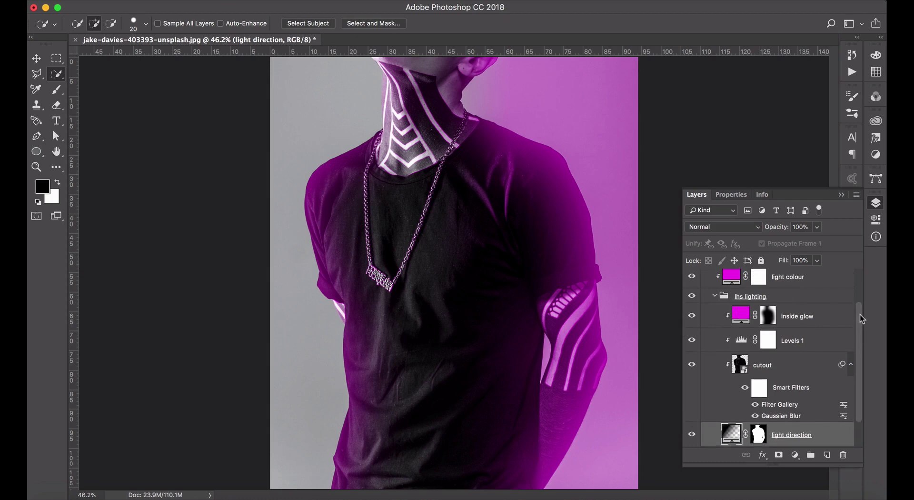
pyautogui.doubleClick(741, 316)
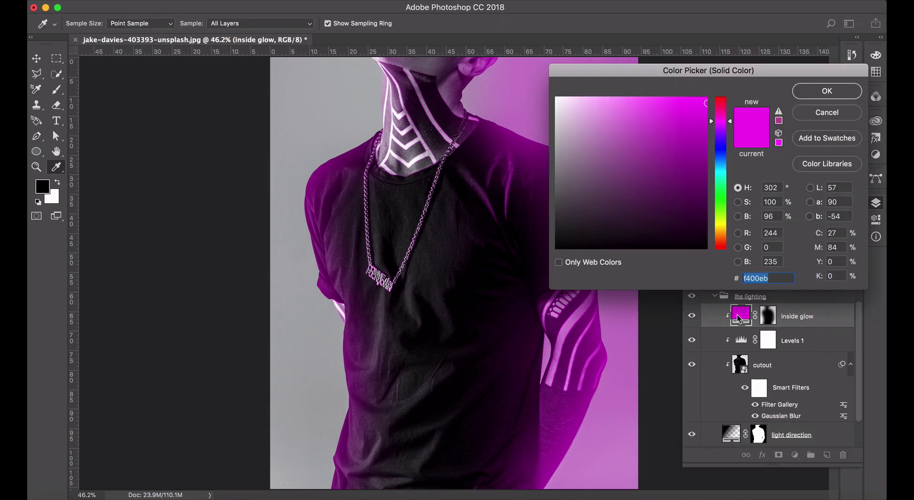
pyautogui.click(721, 158)
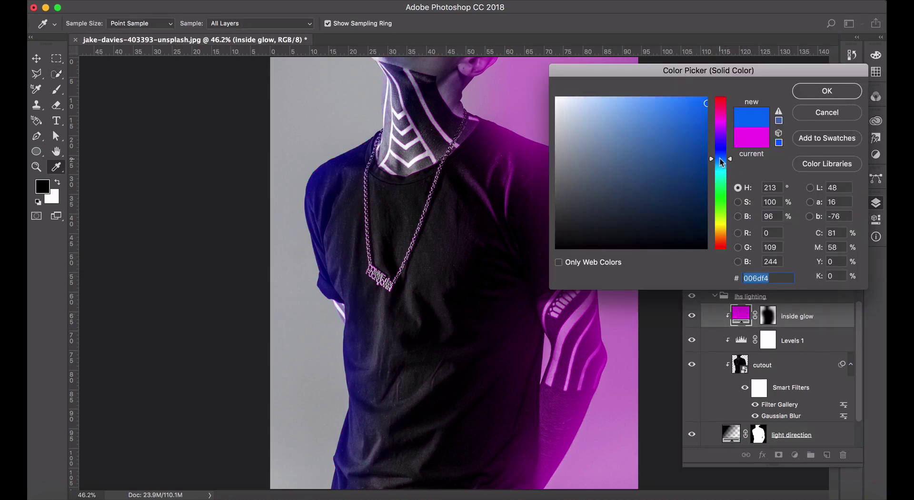
pyautogui.click(703, 107)
pyautogui.moveTo(704, 100); pyautogui.dragTo(708, 97)
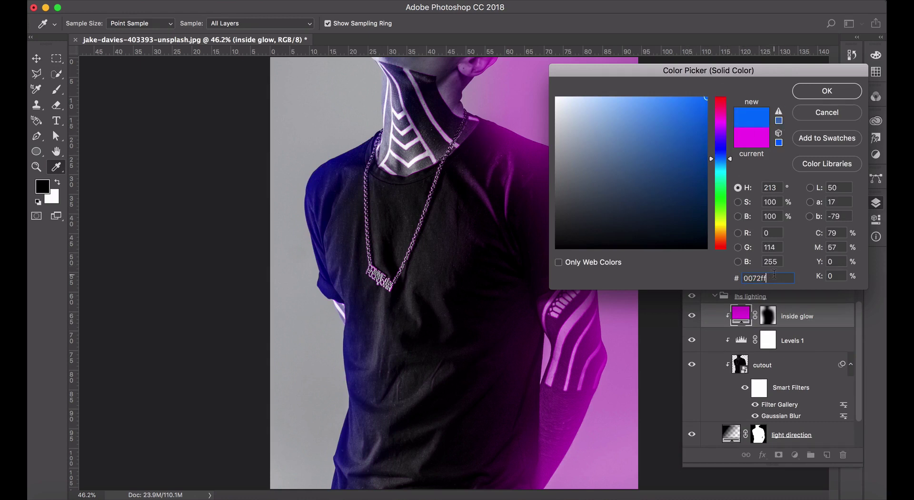
pyautogui.click(832, 94)
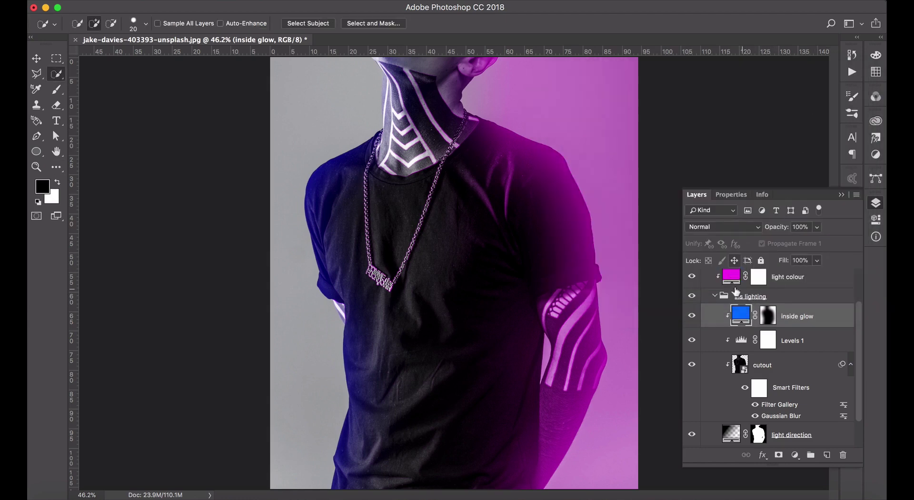
# Collapse the lhs lighting group and set the lhs light colour fill to hex 0072ff
pyautogui.click(715, 295)
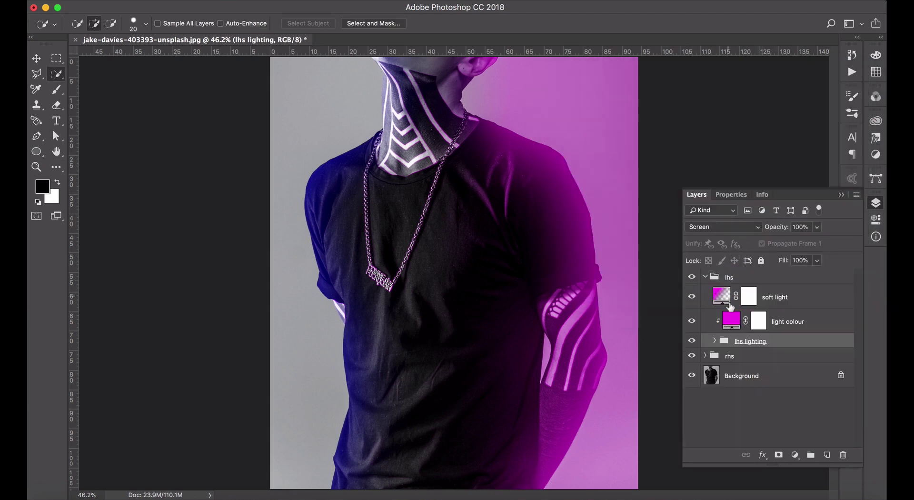
pyautogui.doubleClick(733, 321)
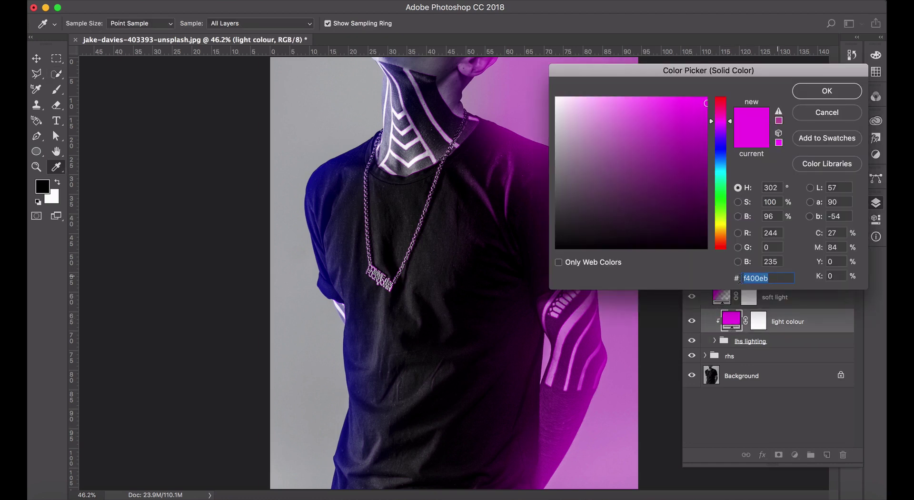
pyautogui.write('0072ff')
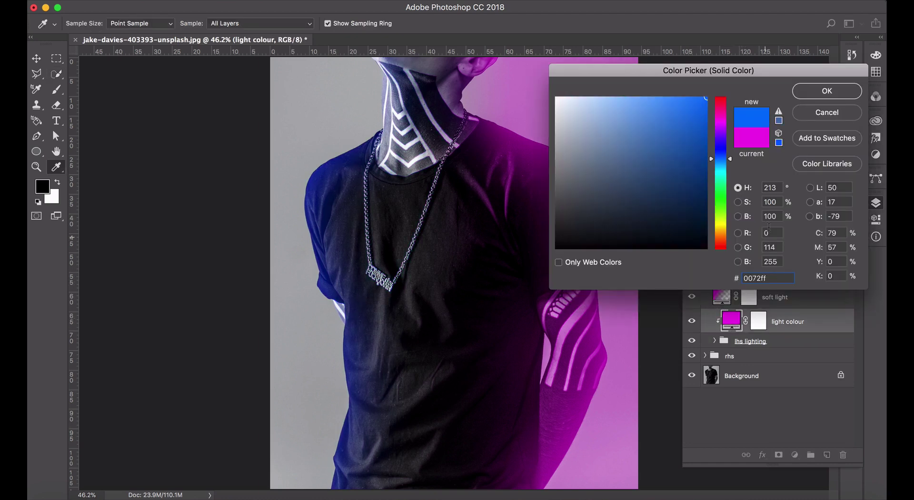
pyautogui.click(833, 91)
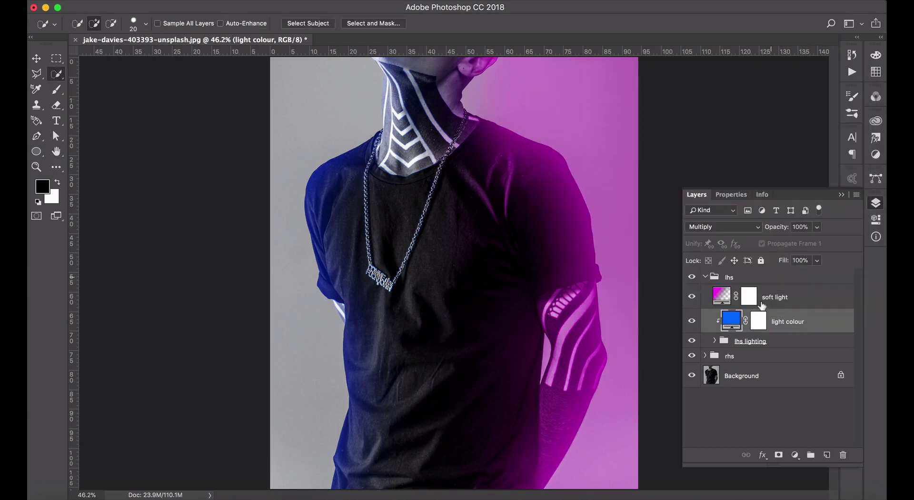
# Change the magenta stop of the lhs soft light gradient to hex 0072ff and turn off its Reverse option
pyautogui.click(719, 299)
pyautogui.doubleClick(719, 299)
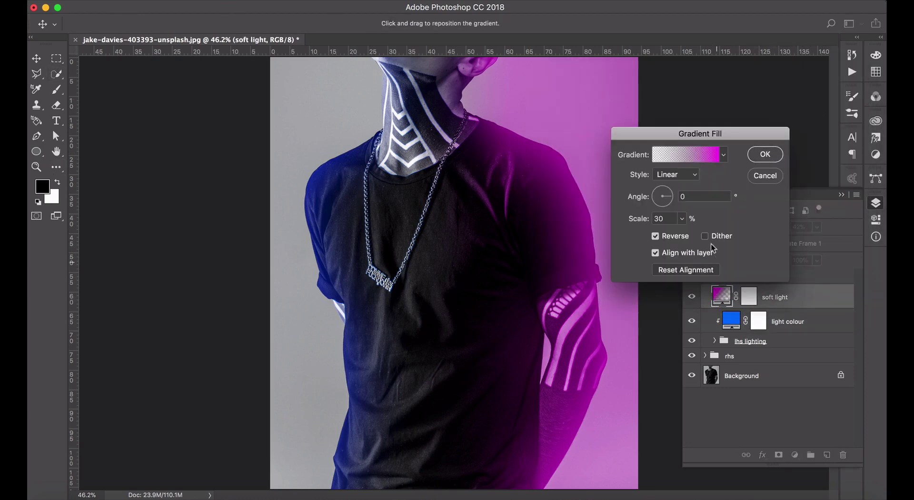
pyautogui.click(700, 155)
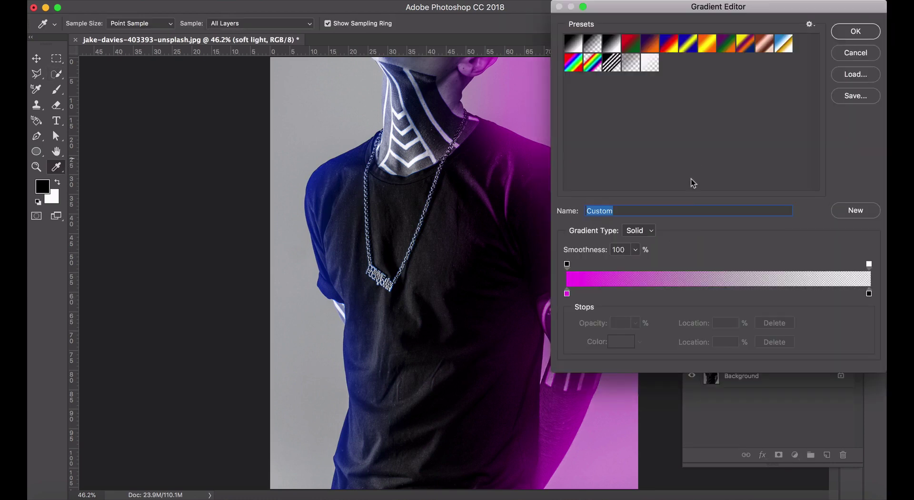
pyautogui.click(567, 294)
pyautogui.click(621, 343)
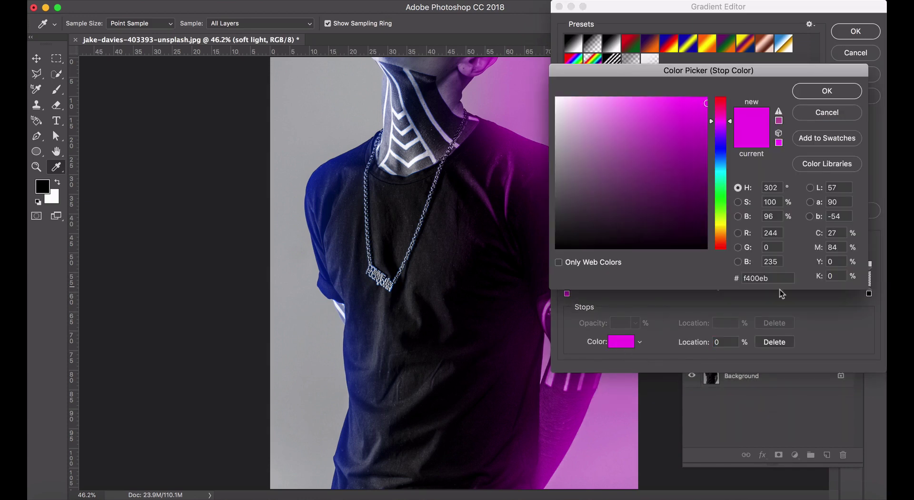
pyautogui.moveTo(776, 279); pyautogui.dragTo(718, 284)
pyautogui.write('0072ff')
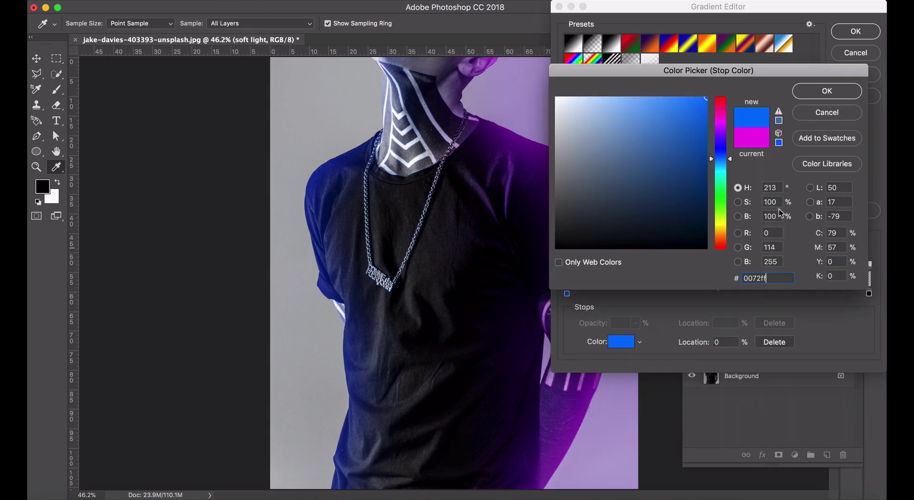
pyautogui.click(820, 92)
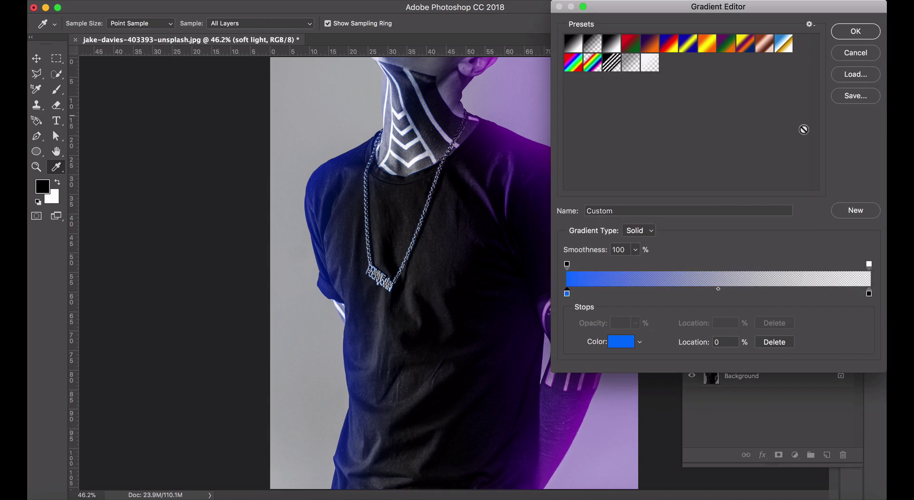
pyautogui.click(854, 33)
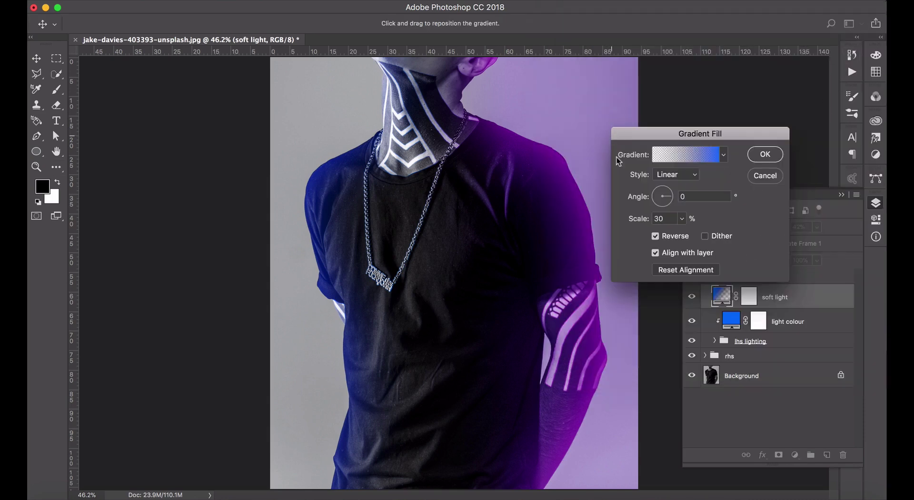
pyautogui.click(656, 236)
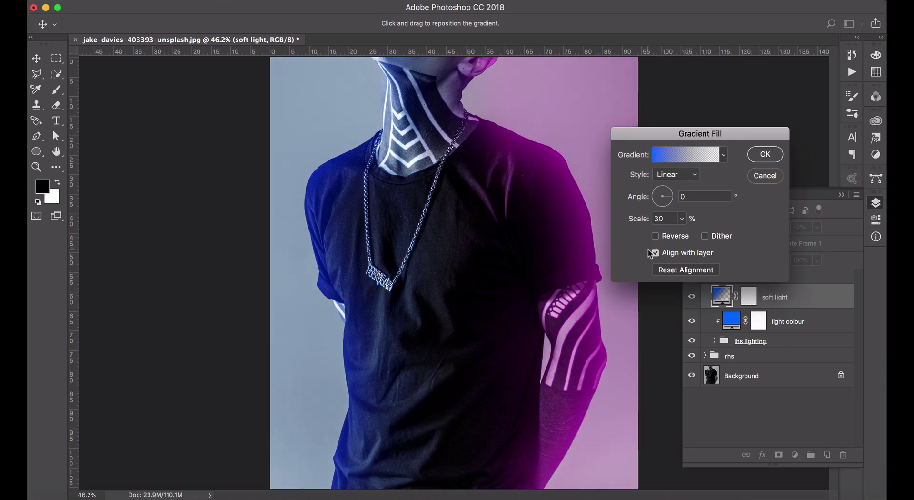
pyautogui.click(762, 153)
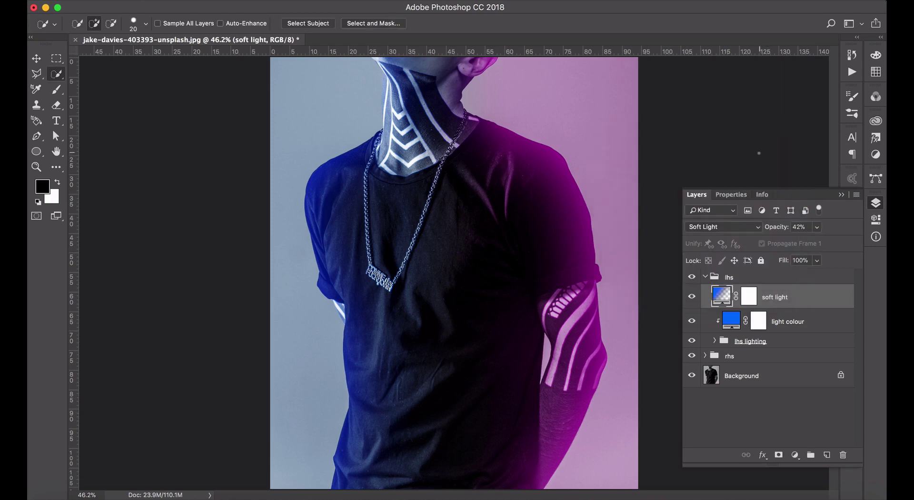
# Collapse the lhs group, hide and show it to compare the blue lighting, and expand it again
pyautogui.click(702, 278)
pyautogui.click(691, 278)
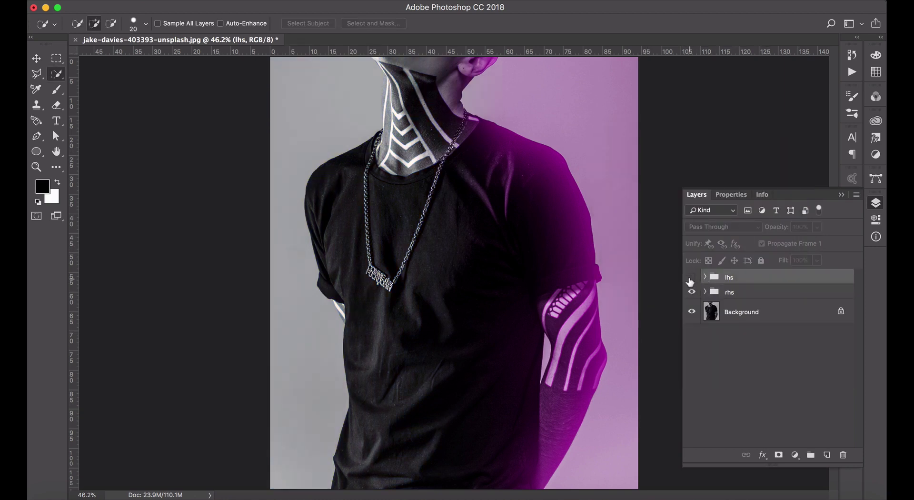
pyautogui.click(692, 277)
pyautogui.click(705, 277)
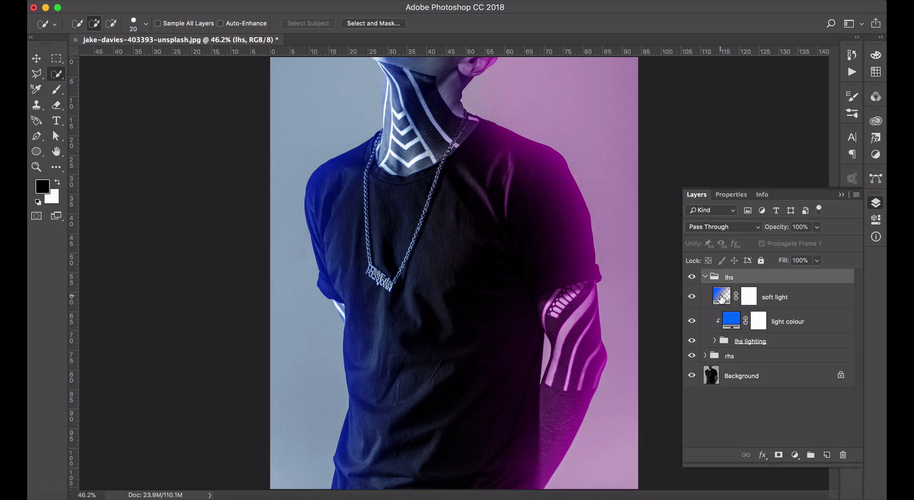
# Try green, dark blue and magenta on the lhs soft light gradient's coloured stop
pyautogui.doubleClick(720, 295)
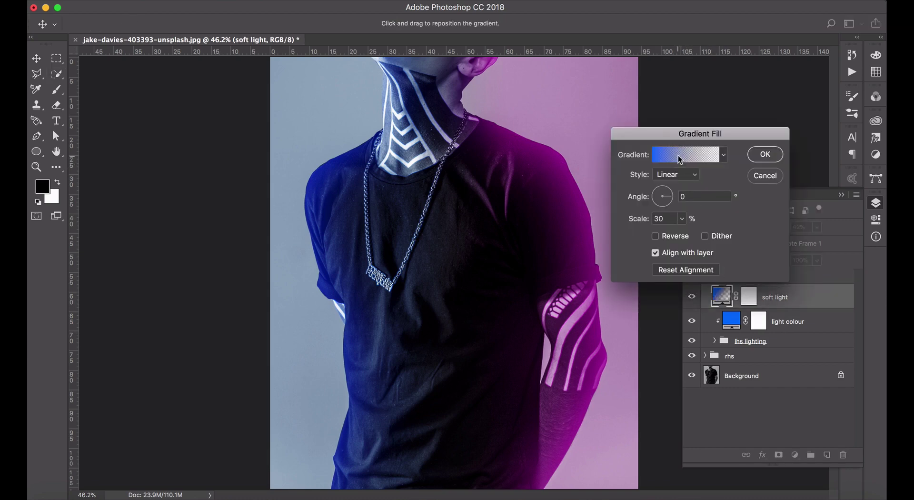
pyautogui.click(678, 155)
pyautogui.click(566, 294)
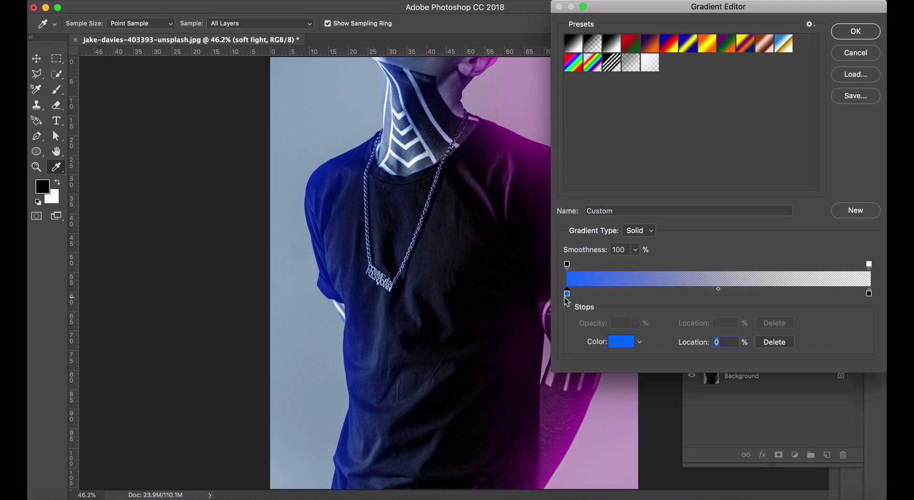
pyautogui.click(622, 342)
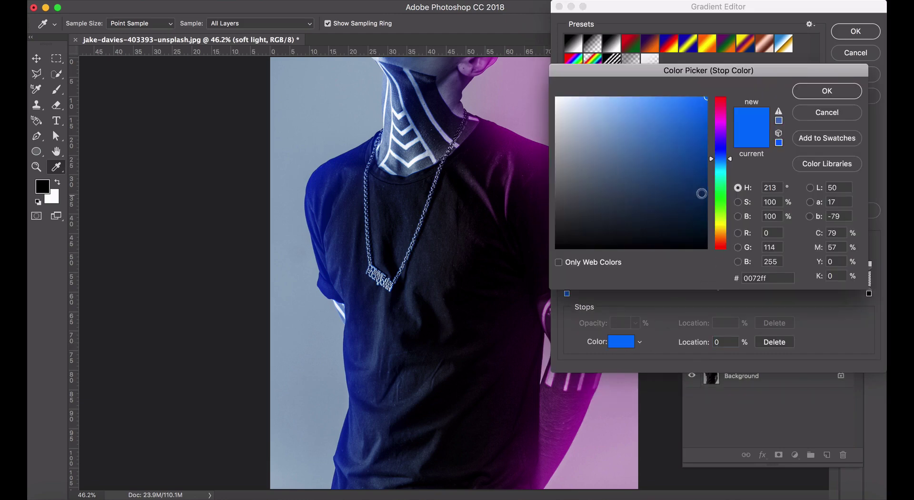
pyautogui.click(723, 199)
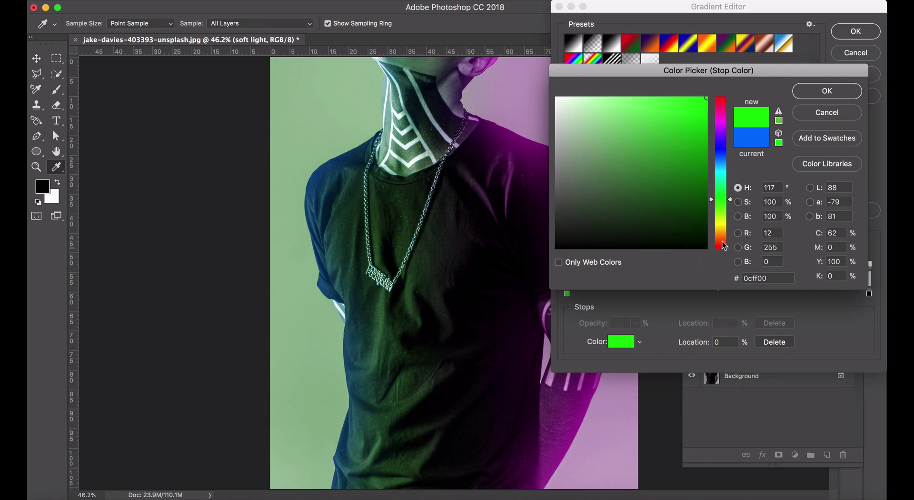
pyautogui.moveTo(731, 201); pyautogui.dragTo(732, 188)
pyautogui.click(689, 136)
pyautogui.click(723, 151)
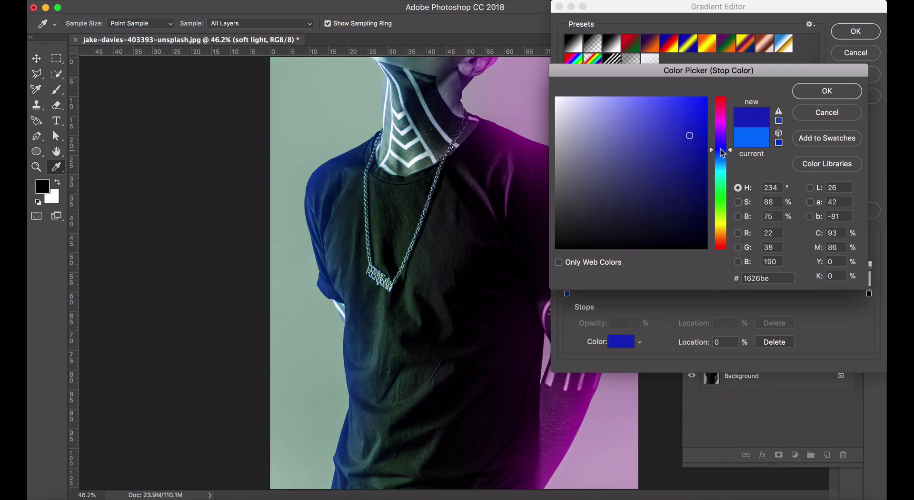
pyautogui.click(721, 125)
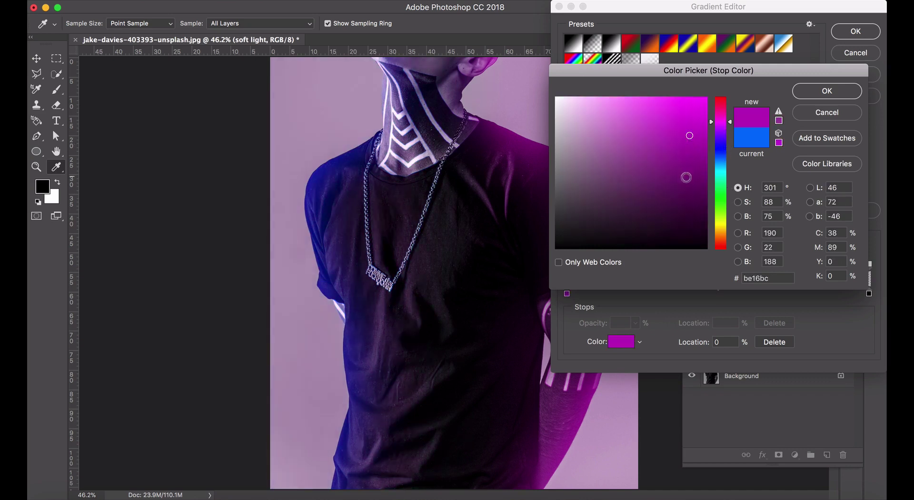
# Set the soft light gradient's coloured stop to a bright, saturated blue with hue 215 and apply the gradient
pyautogui.click(722, 158)
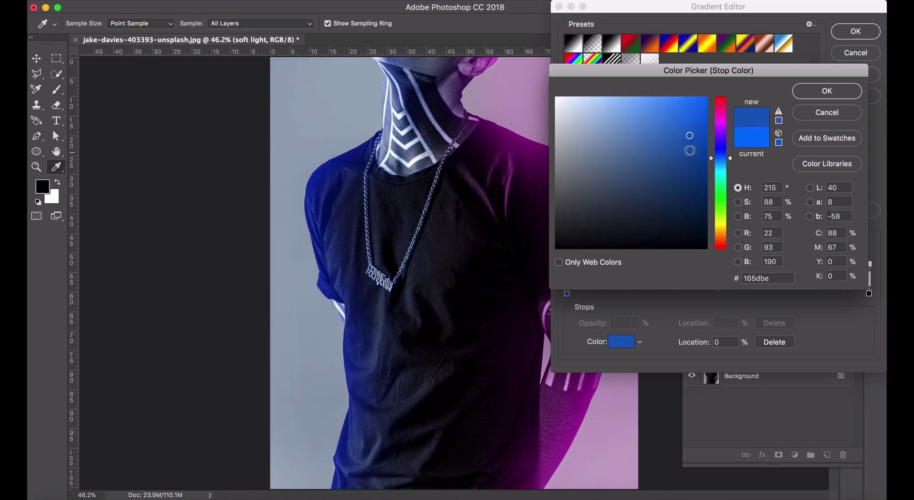
pyautogui.click(706, 97)
pyautogui.click(827, 92)
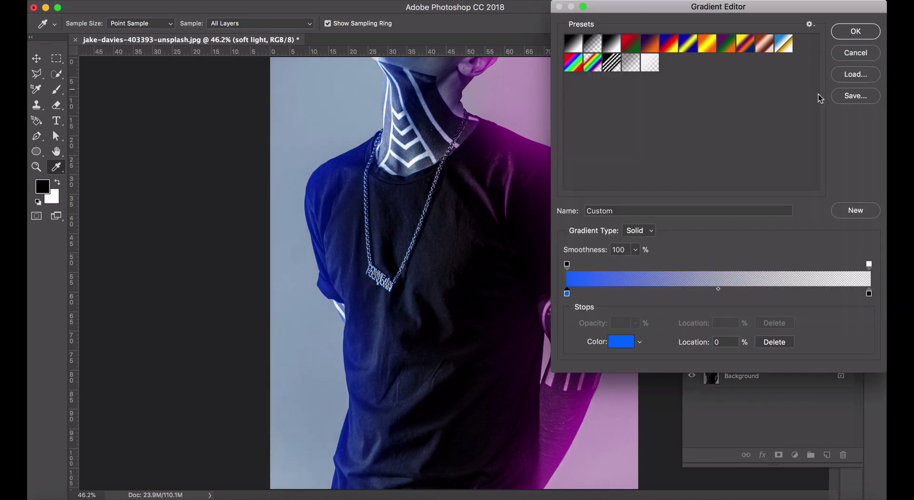
pyautogui.click(855, 32)
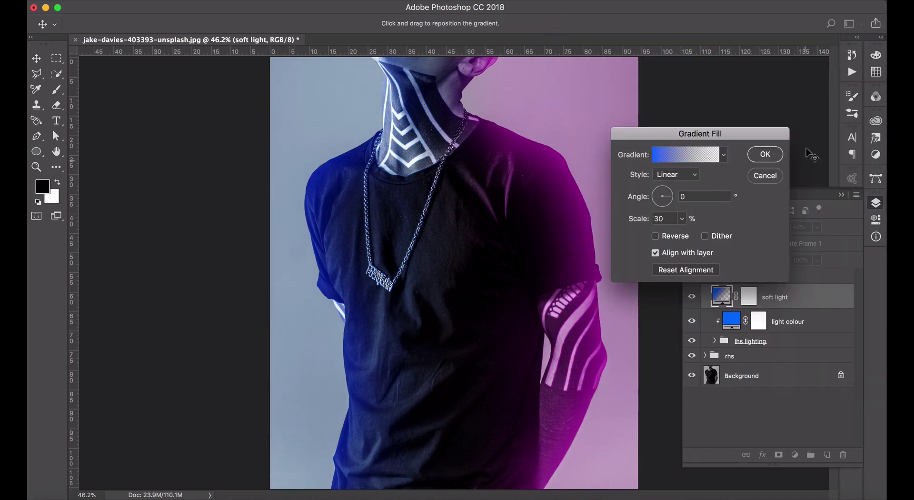
pyautogui.click(768, 156)
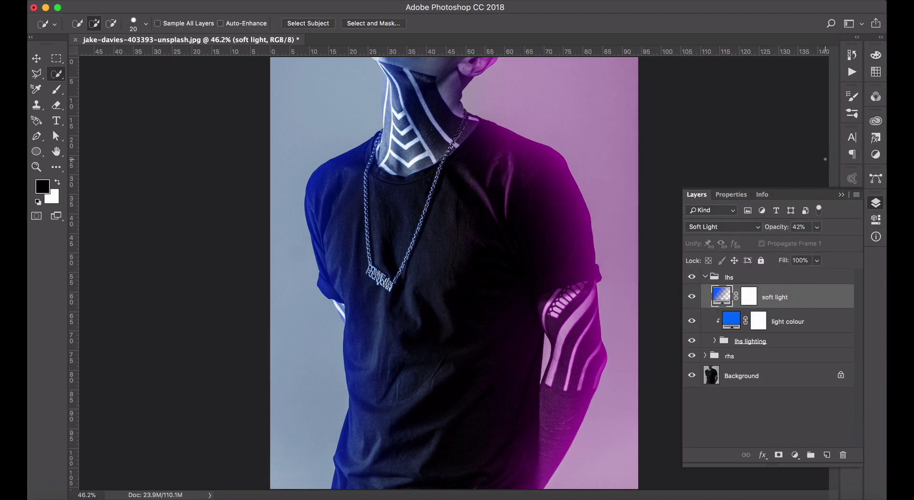
# Save the document as a layered Photoshop file in the BW folder, appending "_colour" to the file name
pyautogui.press('super+s')
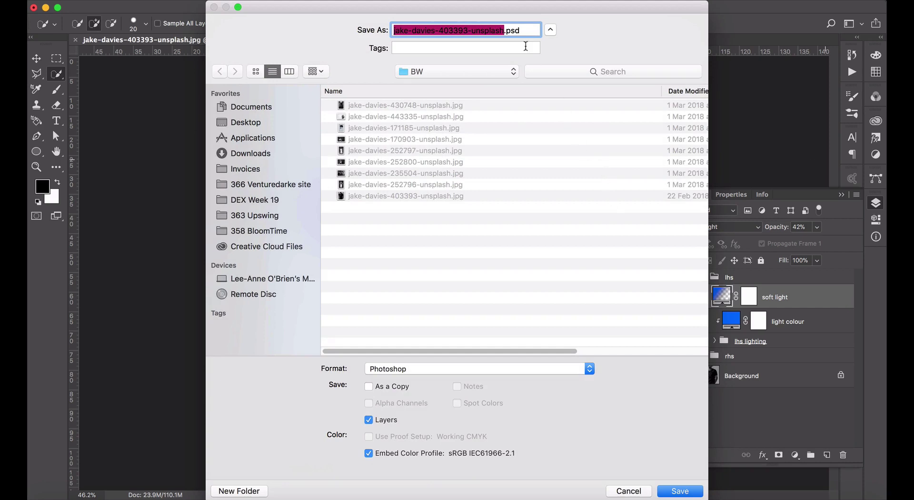
pyautogui.click(504, 31)
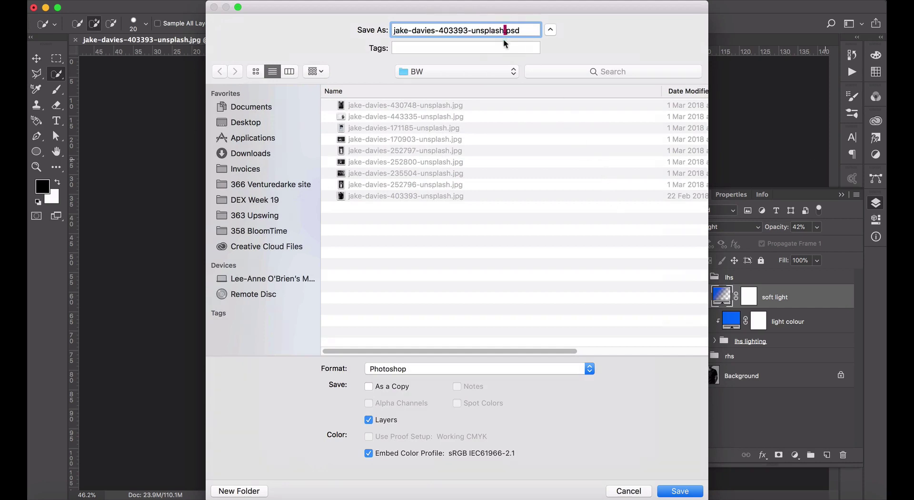
pyautogui.write('_colour')
pyautogui.click(684, 490)
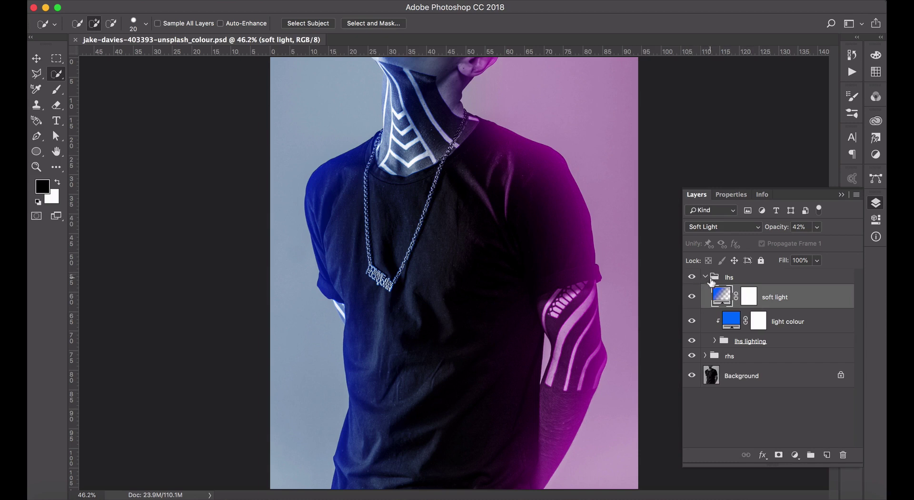
# Select the lhs lighting group inside the lhs group
pyautogui.click(764, 341)
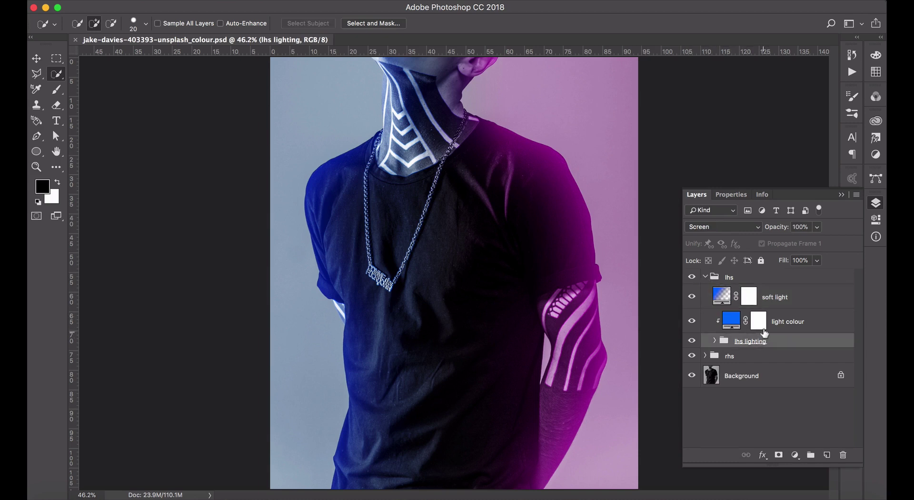